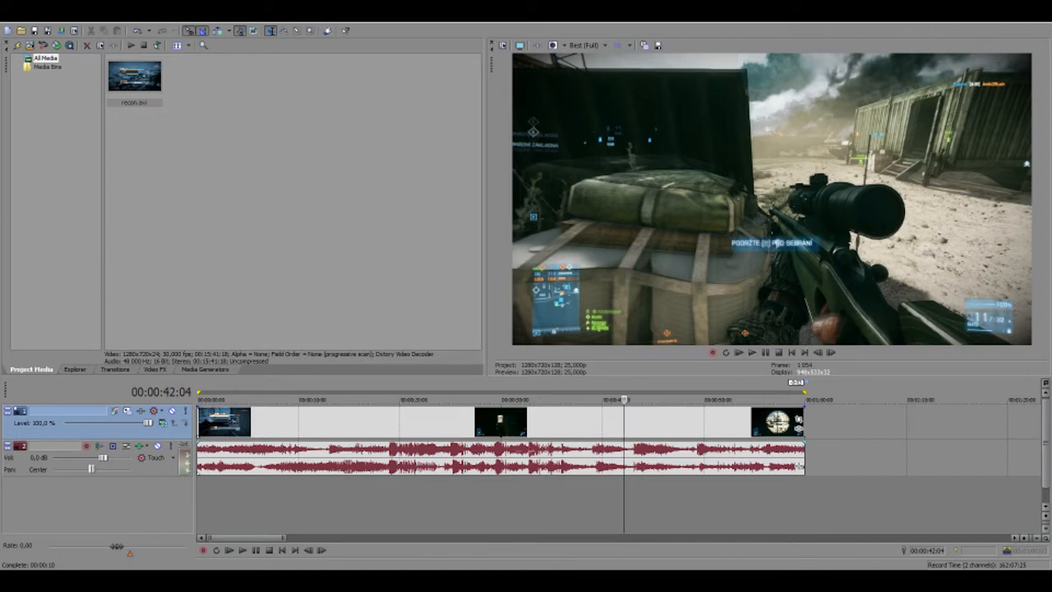
# Split the clip a few frames in and delete the short opening piece
pyautogui.click(595, 423)
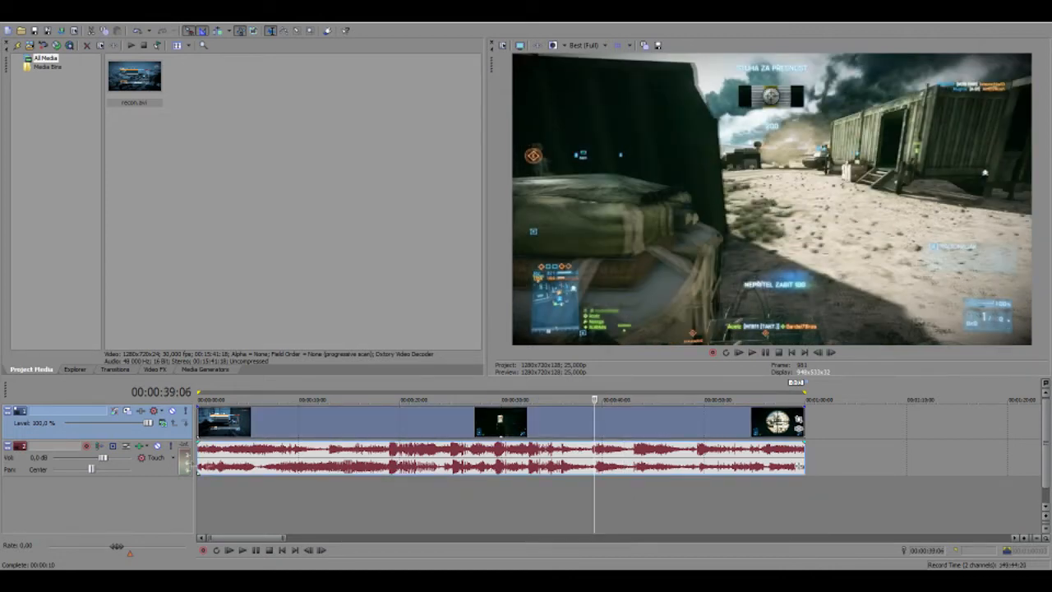
pyautogui.click(199, 428)
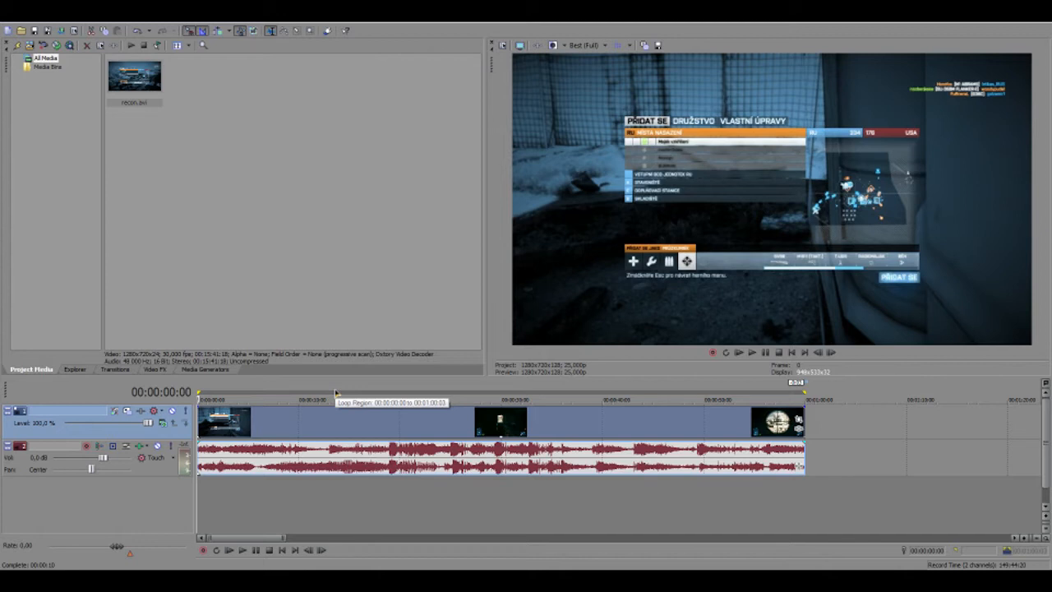
pyautogui.press('Right')
pyautogui.press('Right')
pyautogui.press('Right')
pyautogui.press('Right')
pyautogui.press('Right')
pyautogui.press('Right')
pyautogui.press('Right')
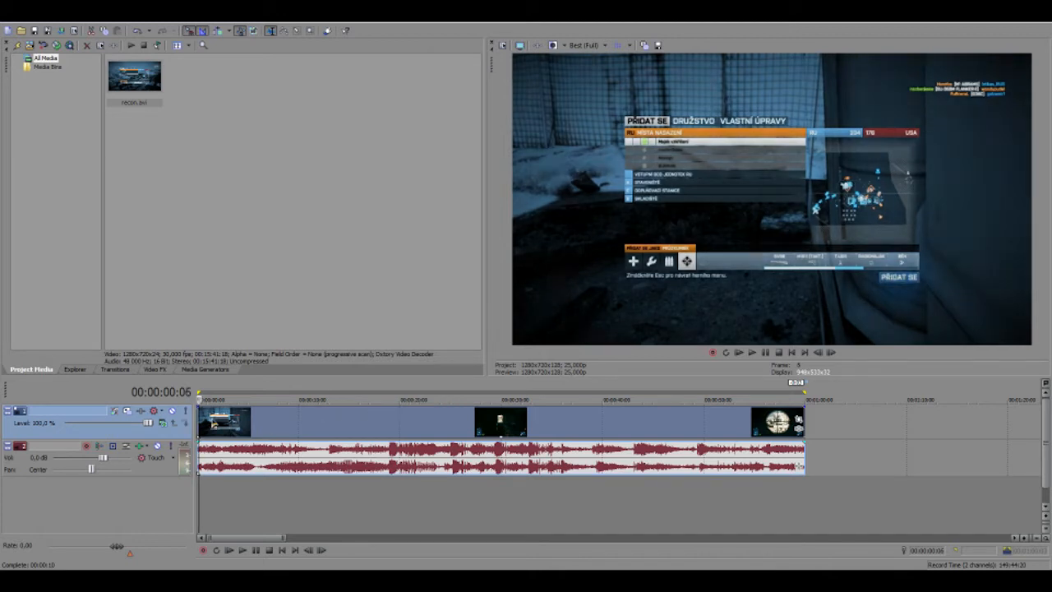
pyautogui.press('Left')
pyautogui.scroll(3, 212, 422)
pyautogui.scroll(1, 212, 422)
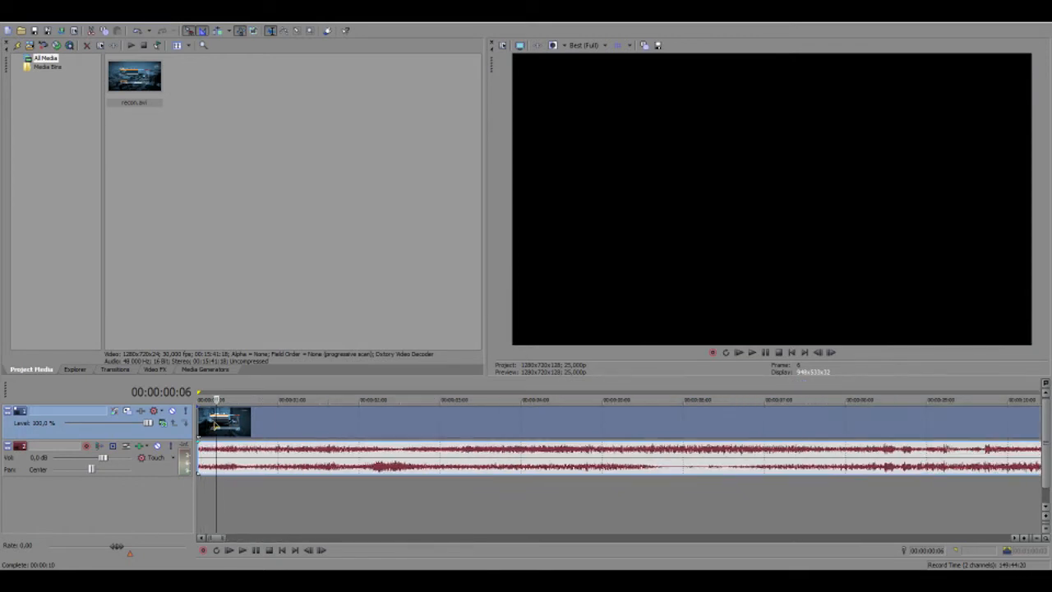
pyautogui.press('s')
pyautogui.click(209, 422)
pyautogui.press('Delete')
pyautogui.scroll(-6, 433, 485)
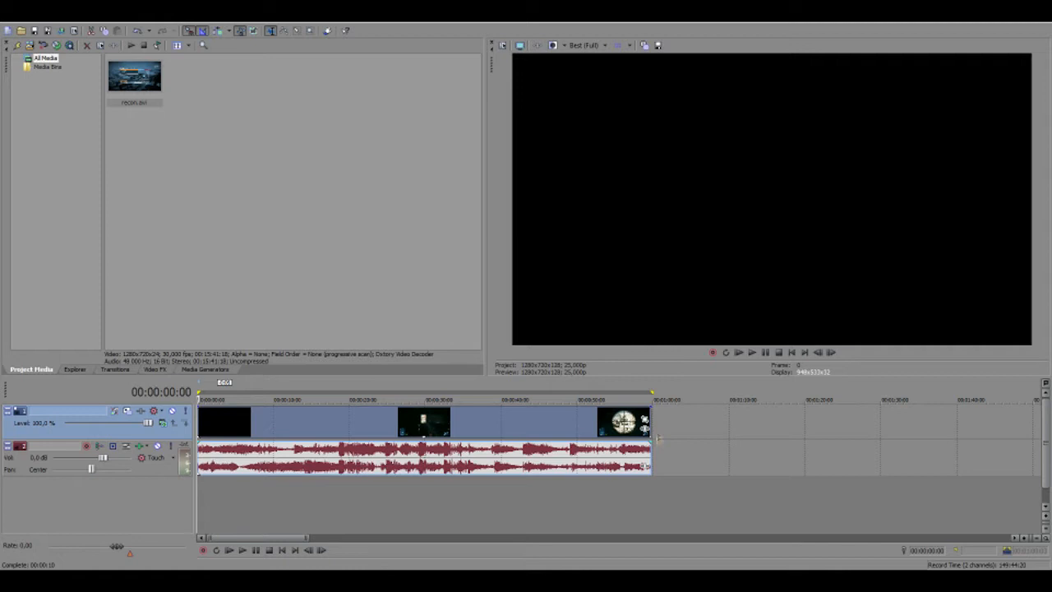
# Trim the clip's end back to exactly 00:01:00:00
pyautogui.click(658, 441)
pyautogui.scroll(2, 655, 443)
pyautogui.scroll(2, 655, 442)
pyautogui.click(573, 498)
pyautogui.moveTo(538, 426); pyautogui.dragTo(573, 427)
# Scrub through the trimmed clip, parking the playhead at about 37 seconds
pyautogui.click(542, 436)
pyautogui.scroll(-4, 542, 435)
pyautogui.click(376, 429)
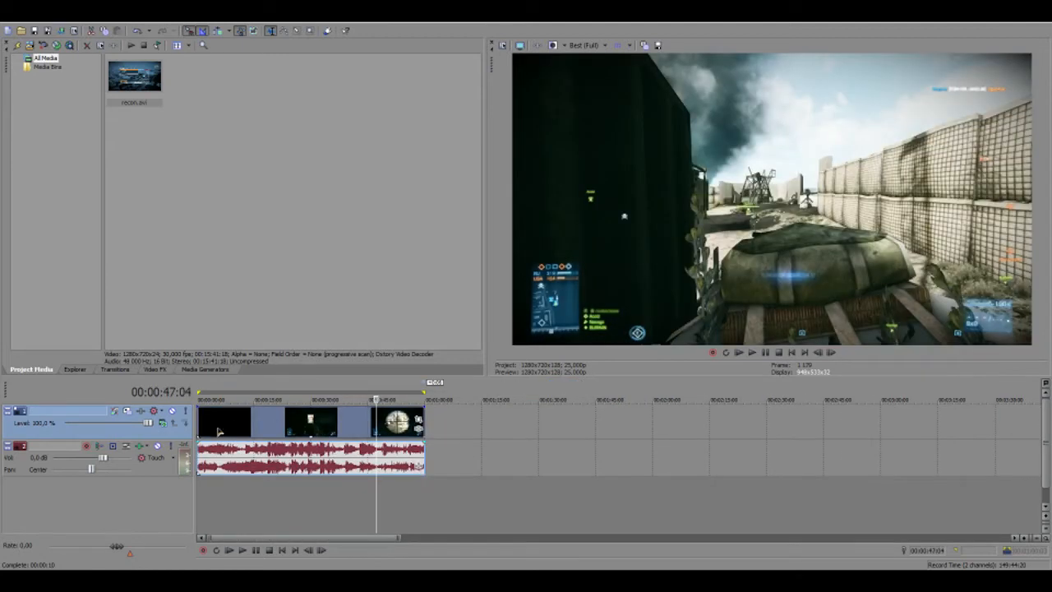
pyautogui.click(218, 432)
pyautogui.click(203, 435)
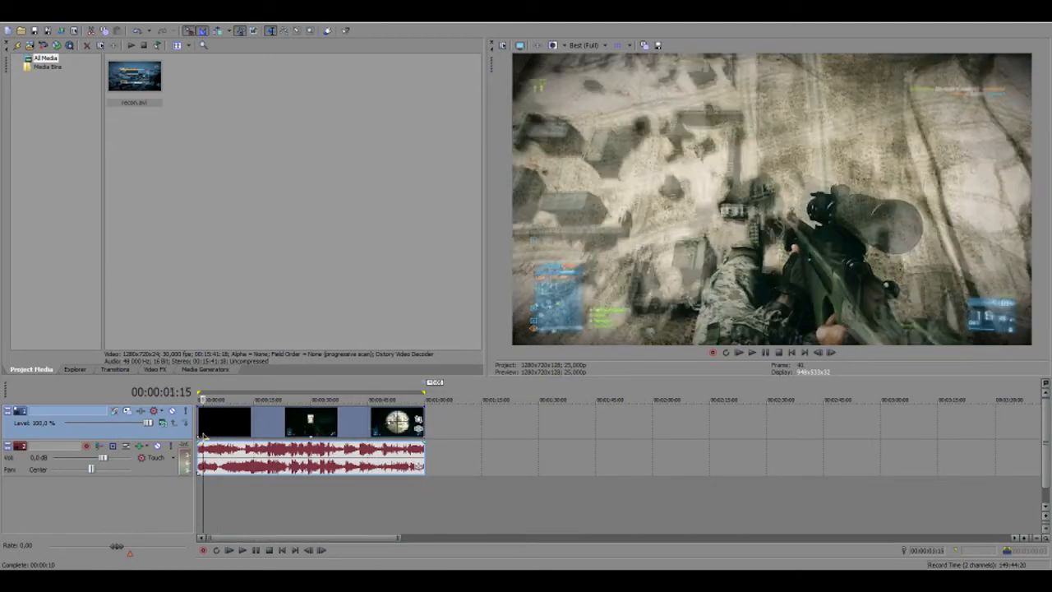
pyautogui.click(198, 434)
pyautogui.click(306, 434)
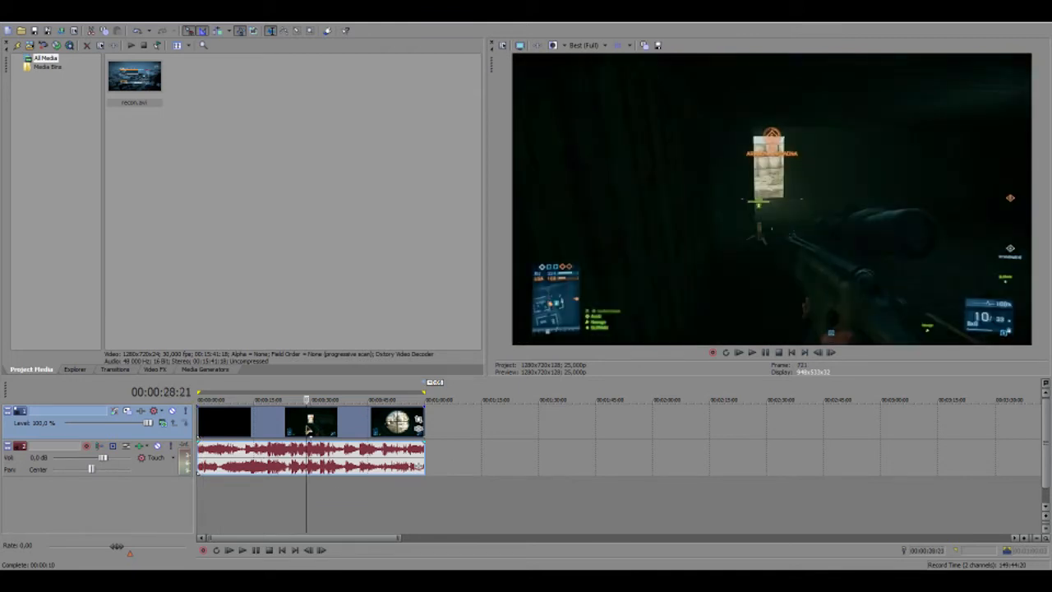
pyautogui.click(340, 426)
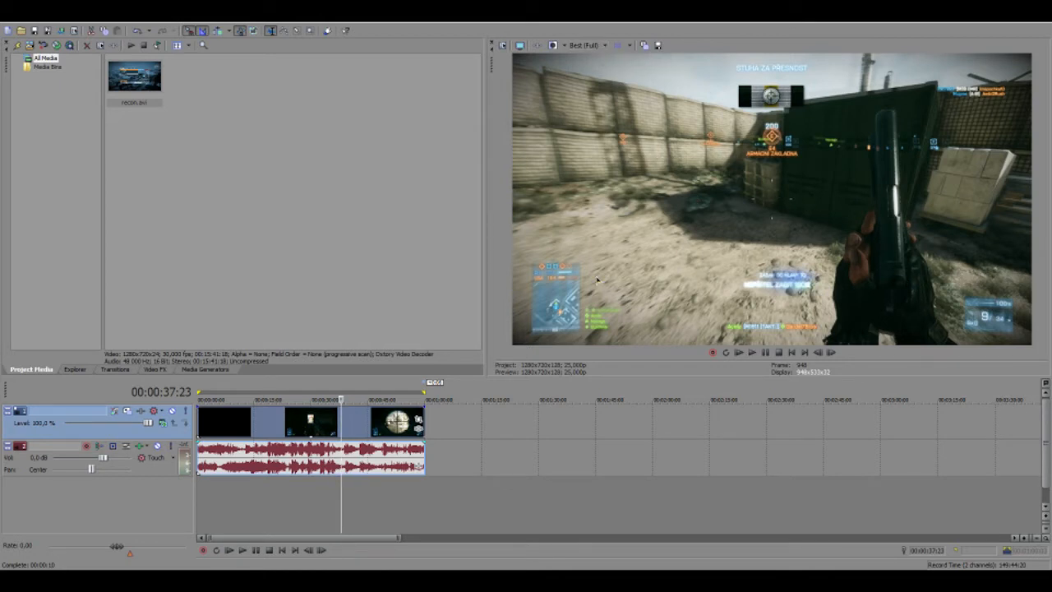
pyautogui.click(585, 45)
pyautogui.moveTo(608, 92)
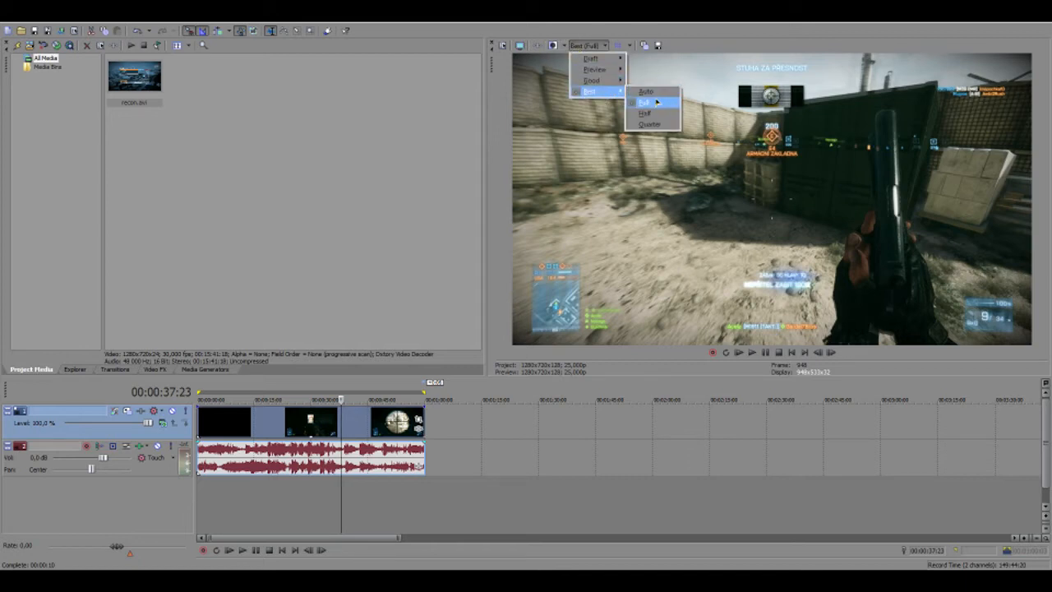
pyautogui.click(656, 103)
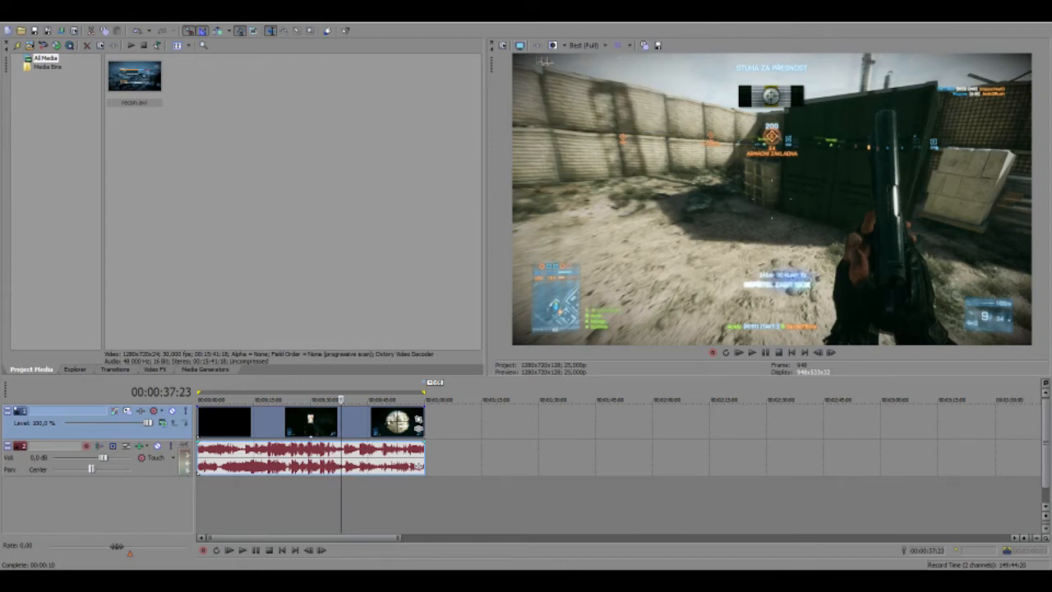
# Apply the HDV 720-25p template (1280x720, 25 fps) in Project Video Properties
pyautogui.click(504, 46)
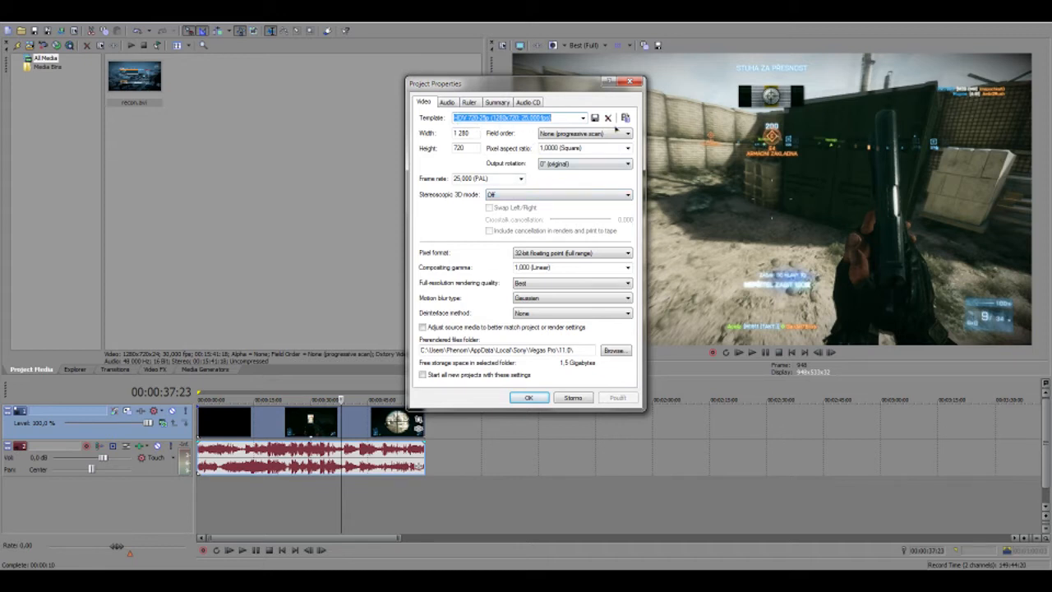
pyautogui.click(583, 118)
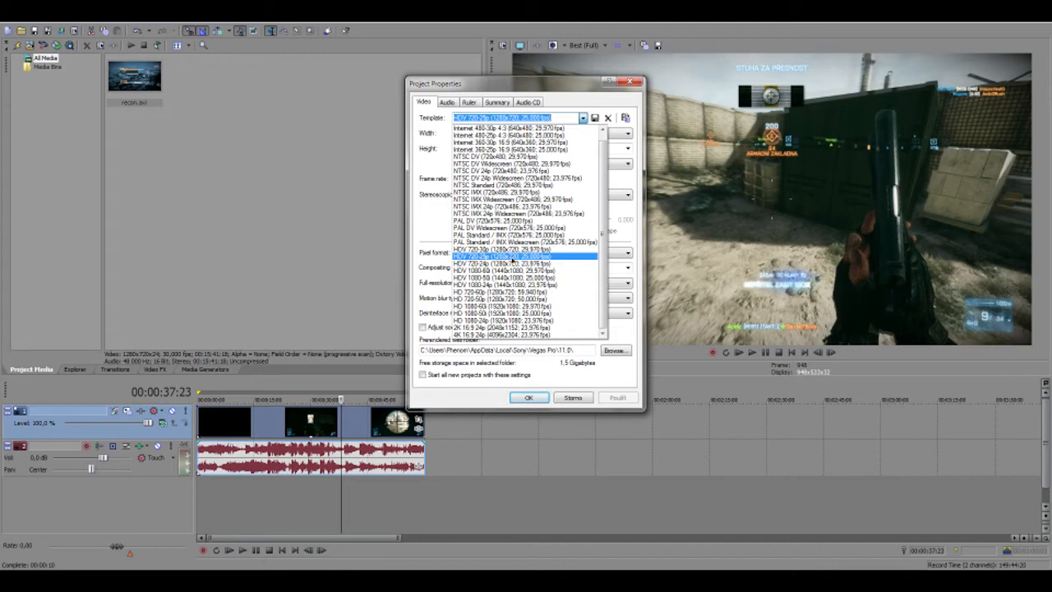
pyautogui.click(512, 260)
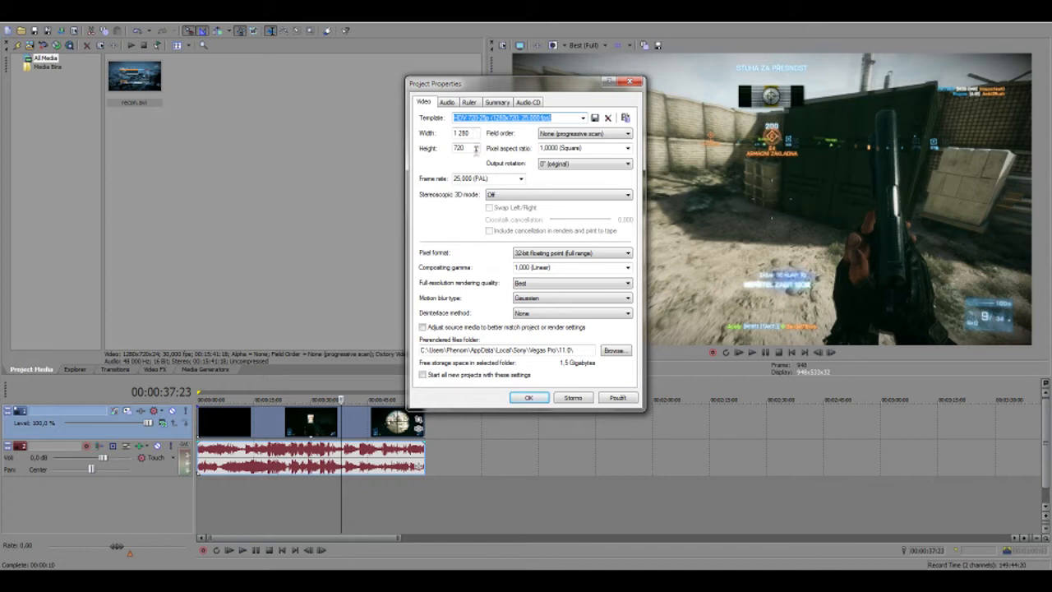
pyautogui.click(567, 137)
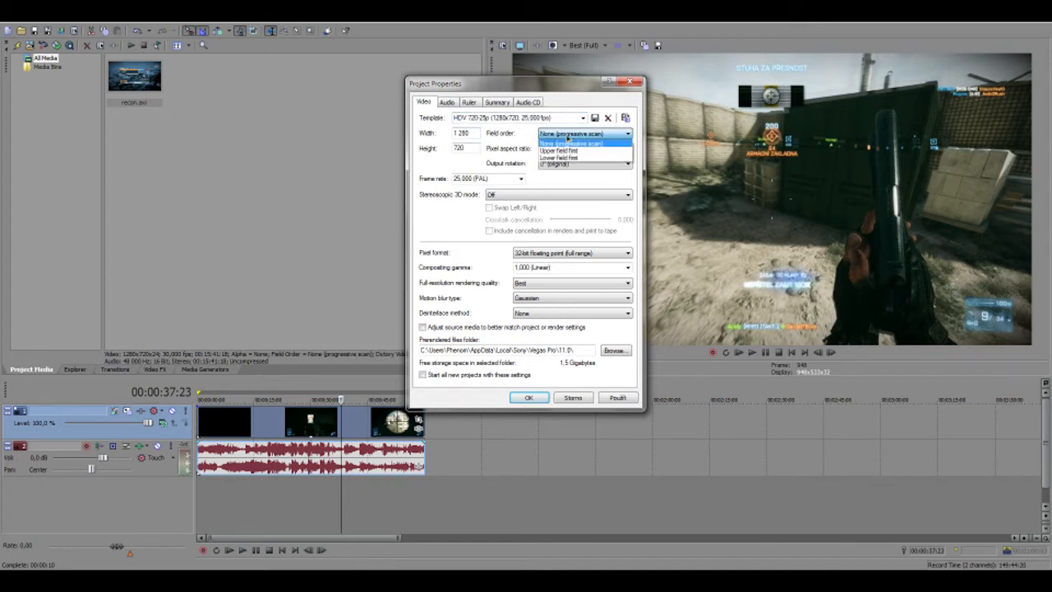
# Keep progressive scan and square pixels, set 32-bit floating point (video levels) pixel format, and apply
pyautogui.click(559, 144)
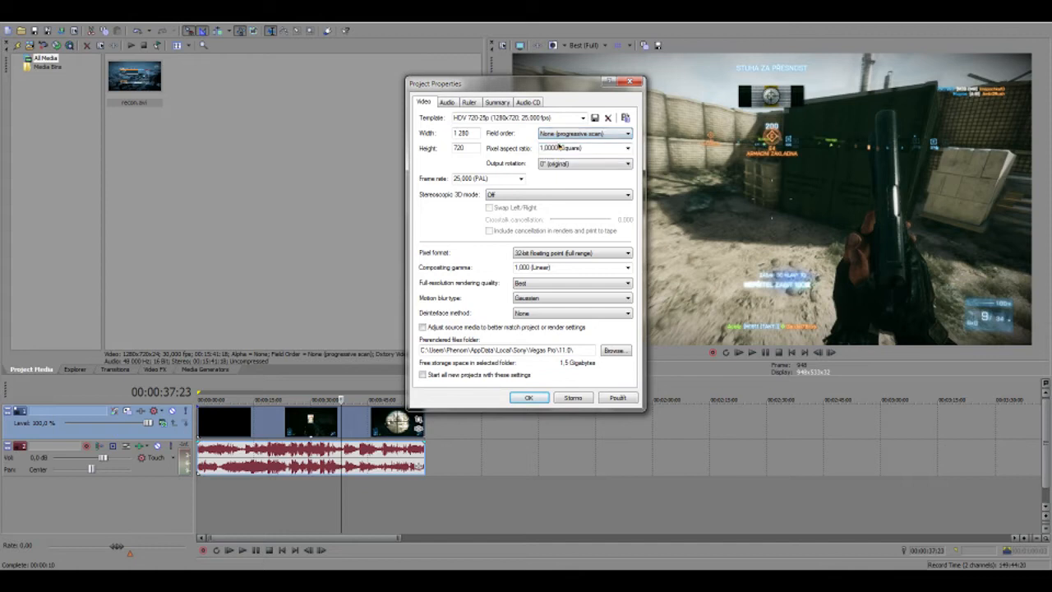
pyautogui.click(613, 149)
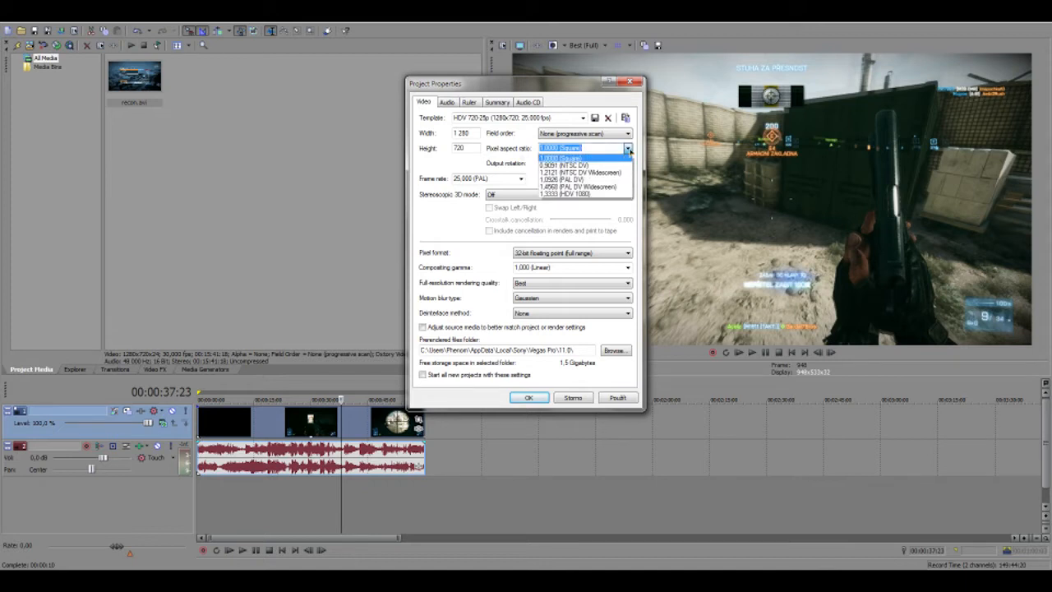
pyautogui.click(629, 151)
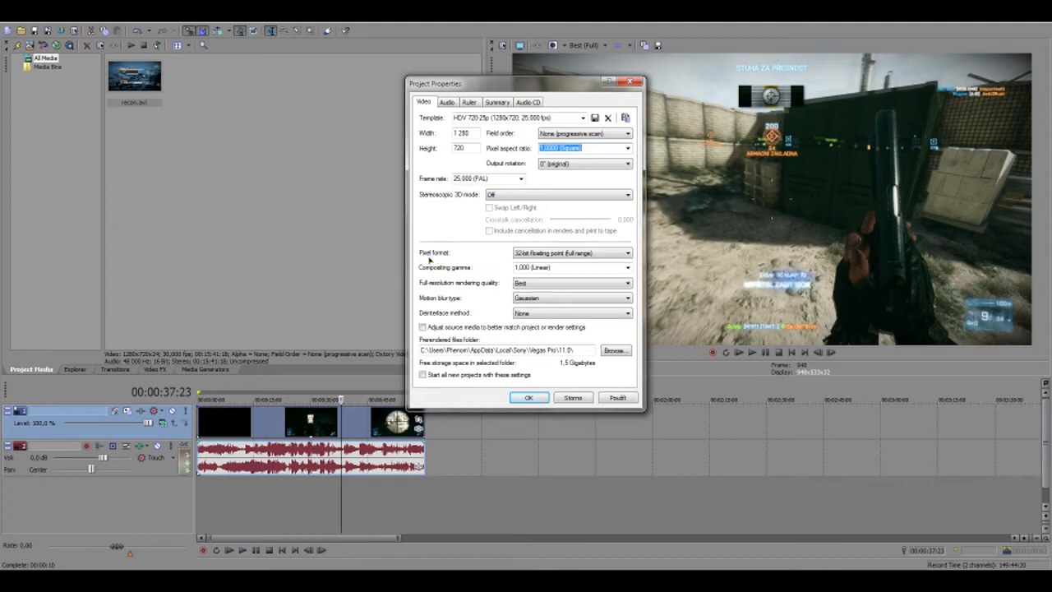
pyautogui.click(534, 254)
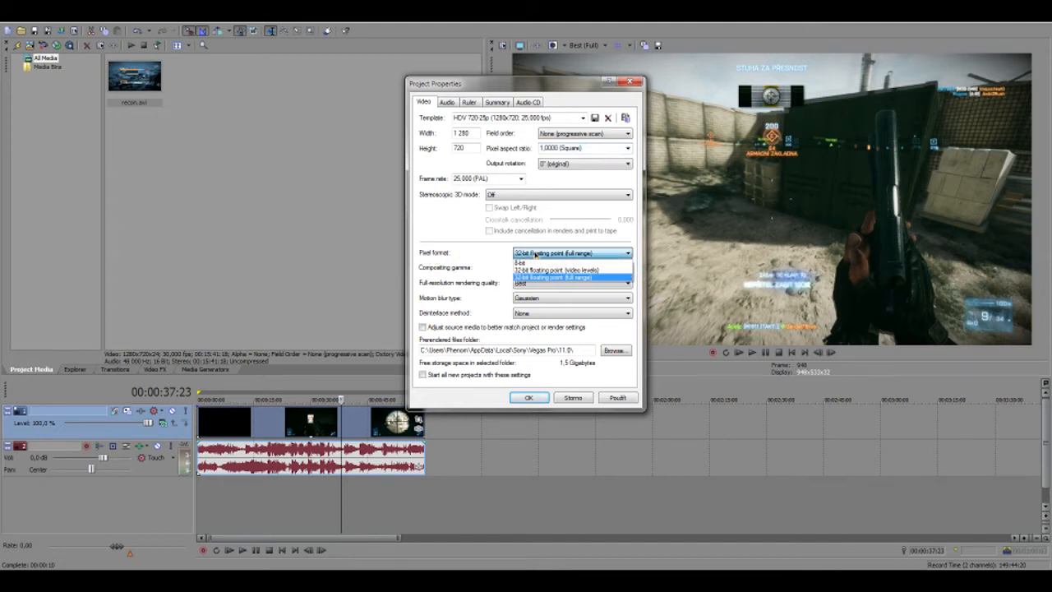
pyautogui.click(533, 254)
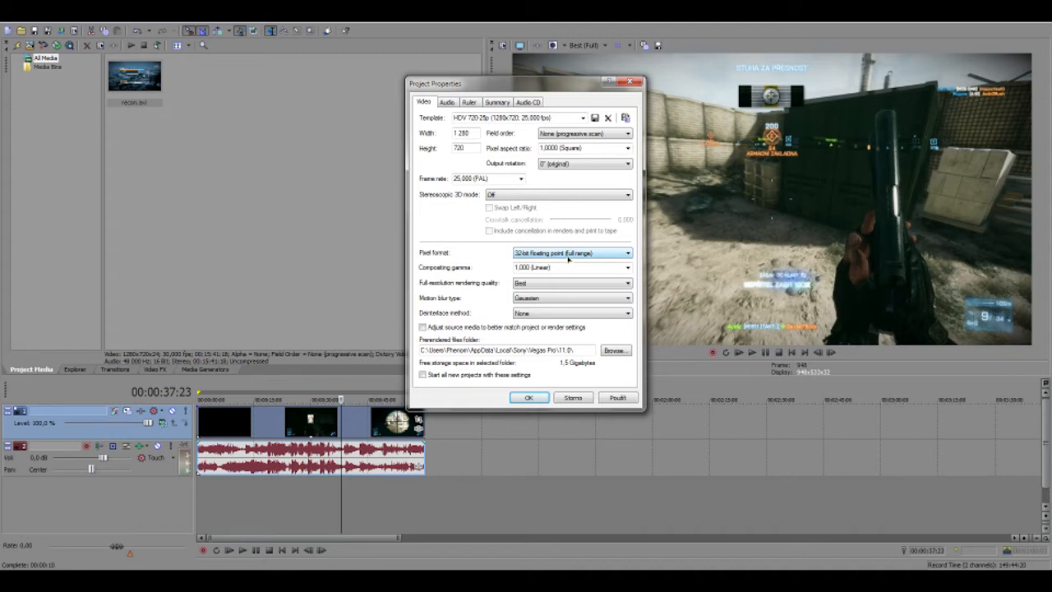
pyautogui.click(577, 256)
pyautogui.click(563, 270)
pyautogui.click(618, 398)
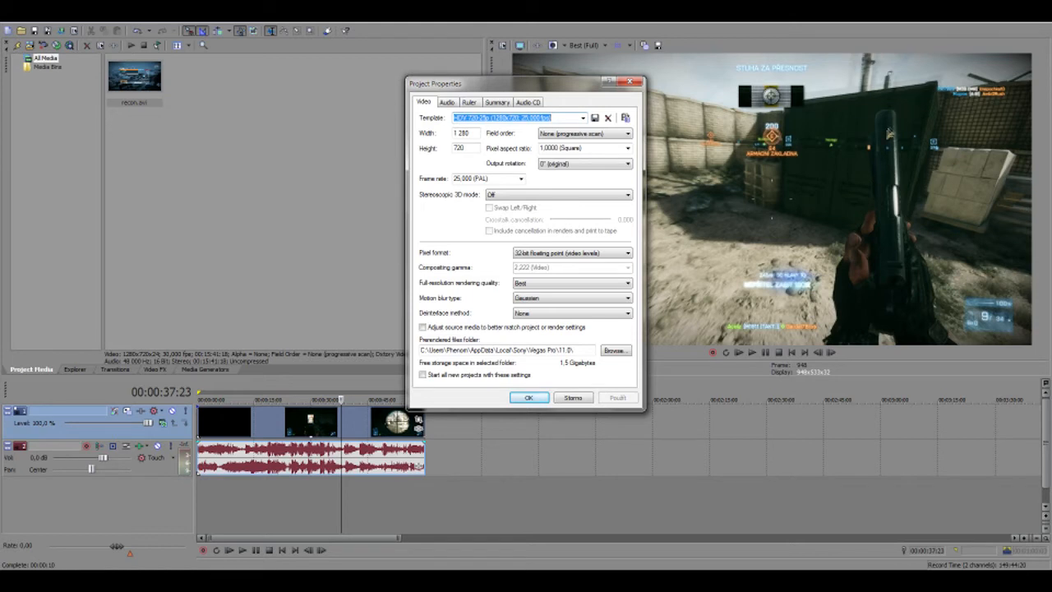
# Switch back to 32-bit floating point (full range) with 1.000 (Linear) compositing gamma and apply
pyautogui.click(569, 254)
pyautogui.click(567, 276)
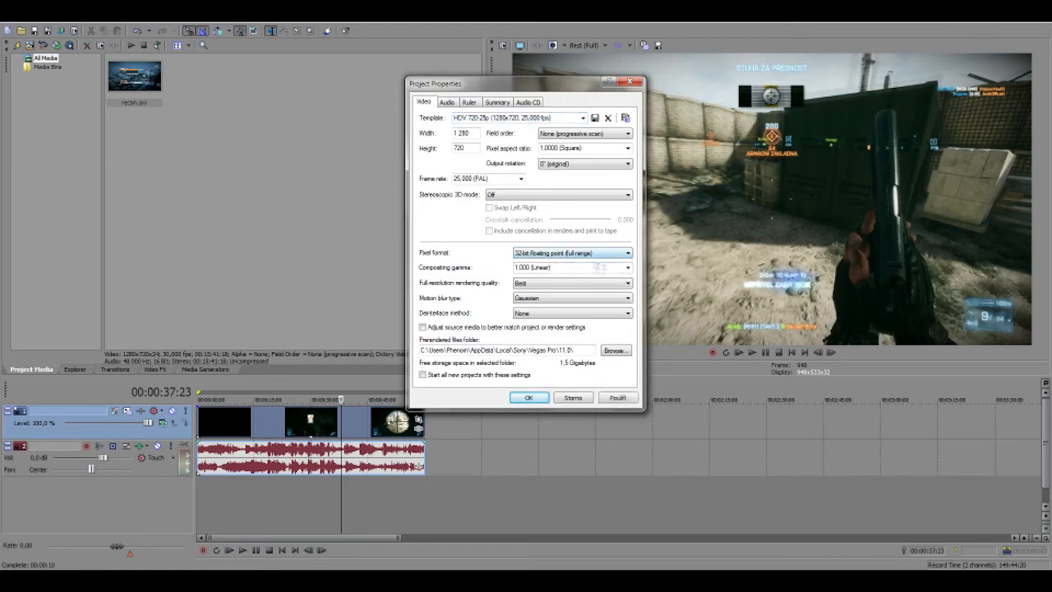
pyautogui.click(629, 268)
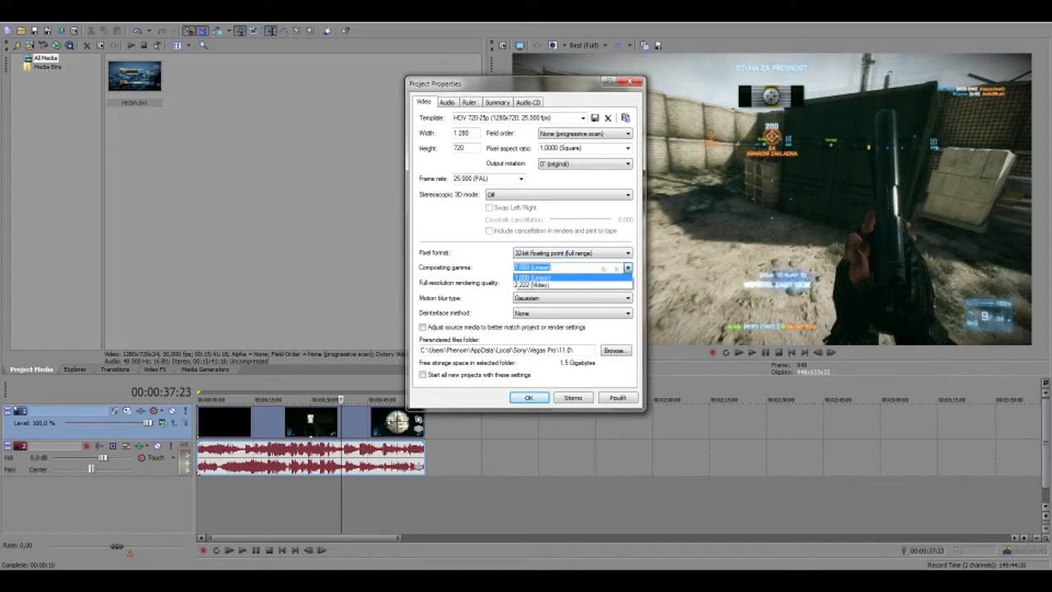
pyautogui.click(554, 279)
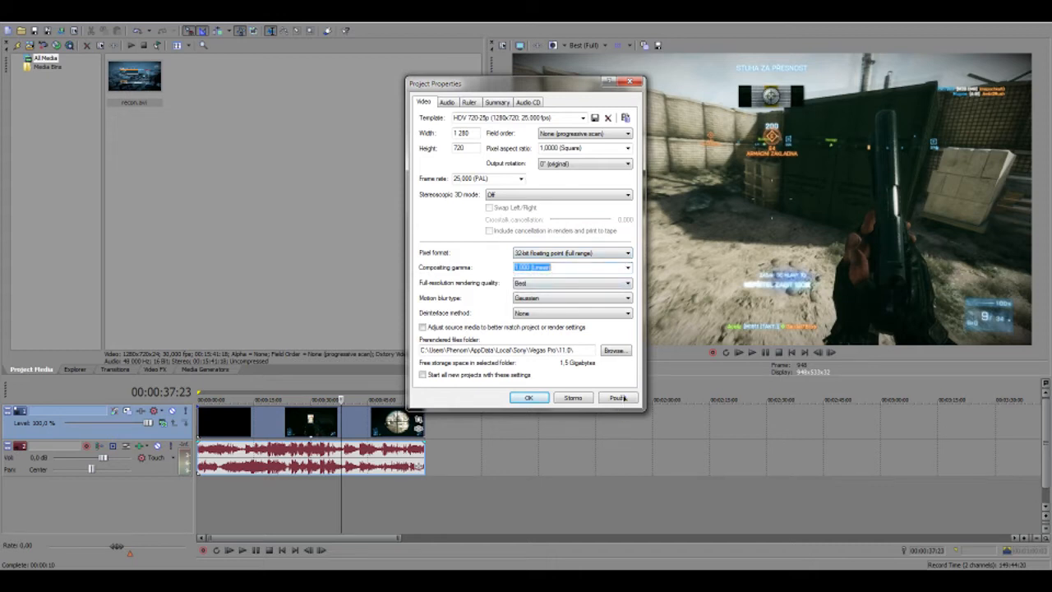
pyautogui.click(618, 398)
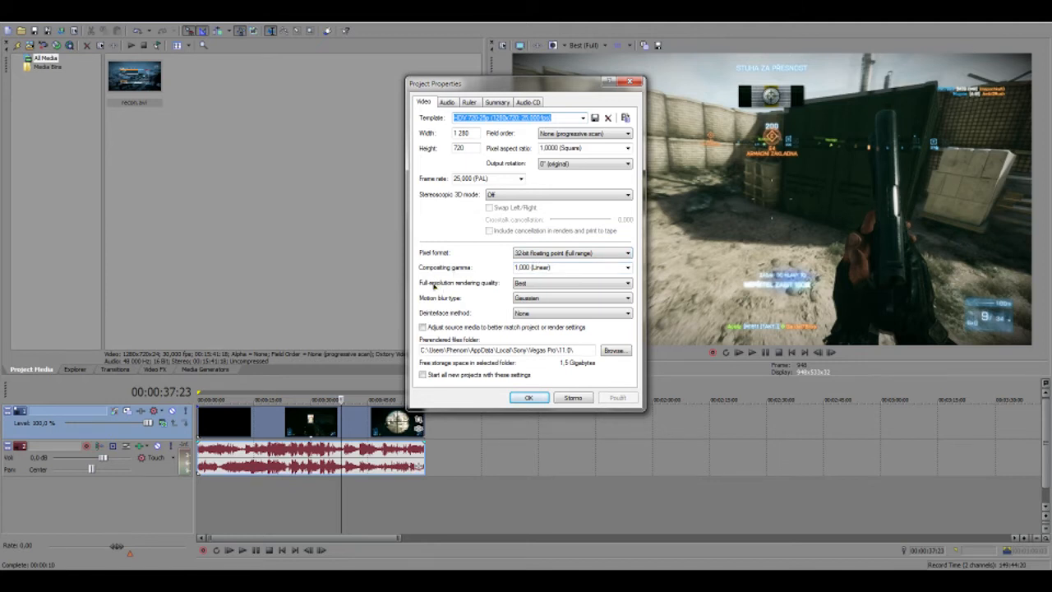
# Set rendering quality to Best with Gaussian motion blur and no deinterlacing, then view audio properties
pyautogui.click(522, 284)
pyautogui.click(535, 316)
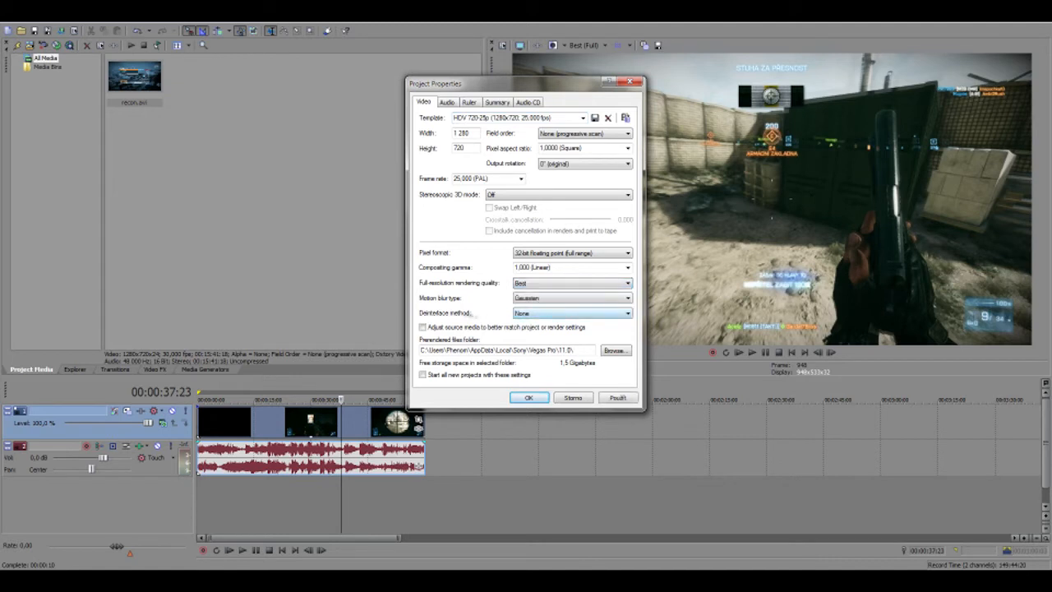
pyautogui.click(526, 299)
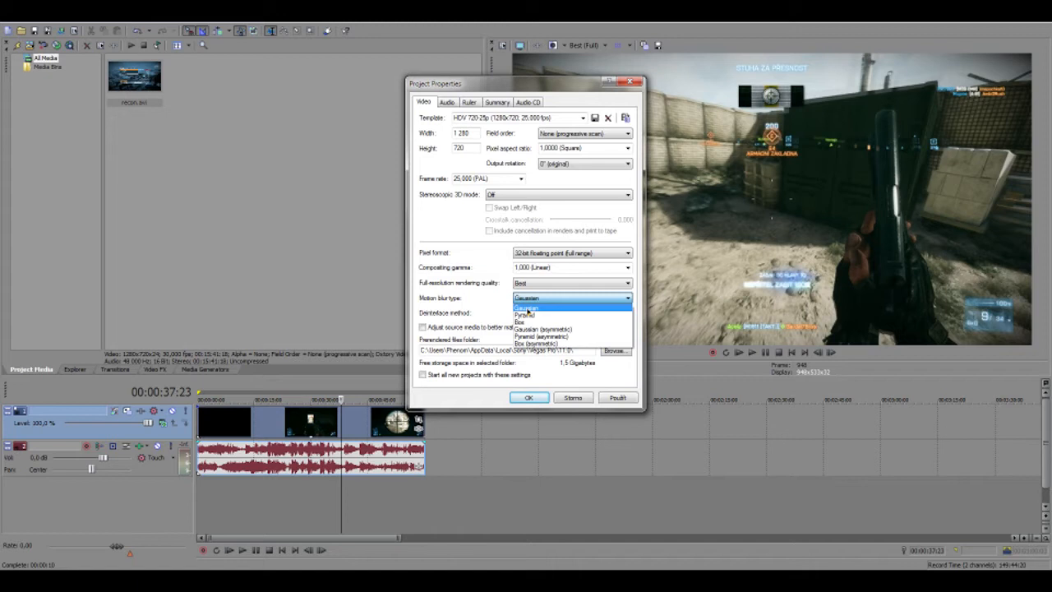
pyautogui.click(527, 309)
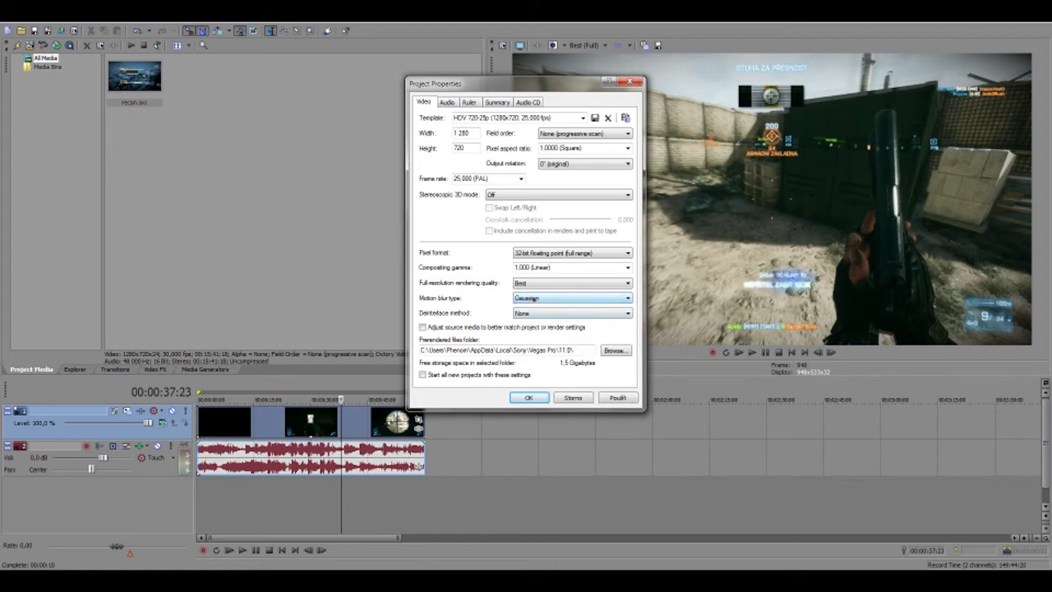
pyautogui.click(520, 299)
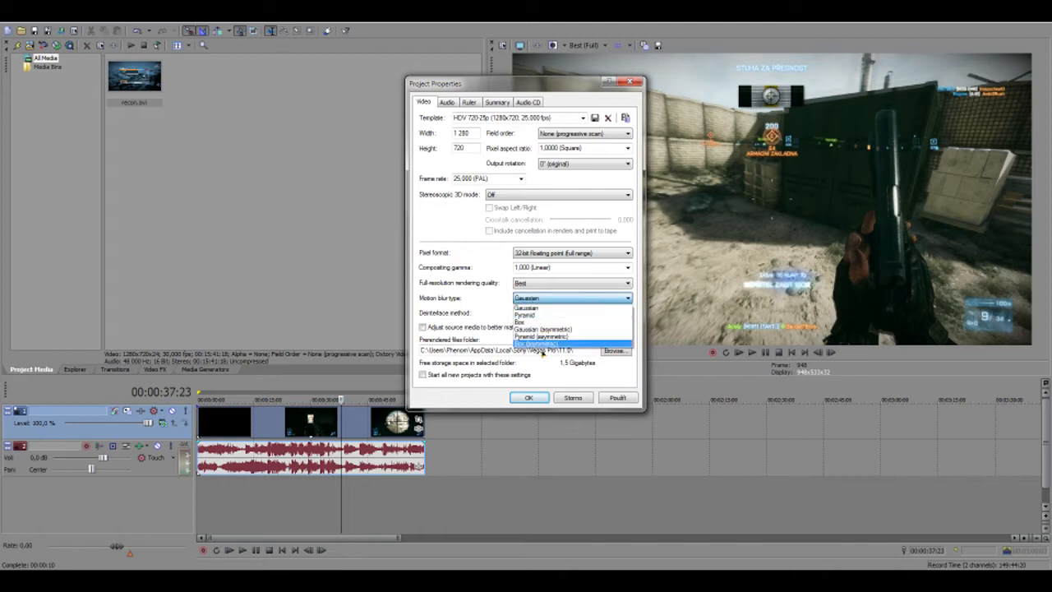
pyautogui.click(557, 302)
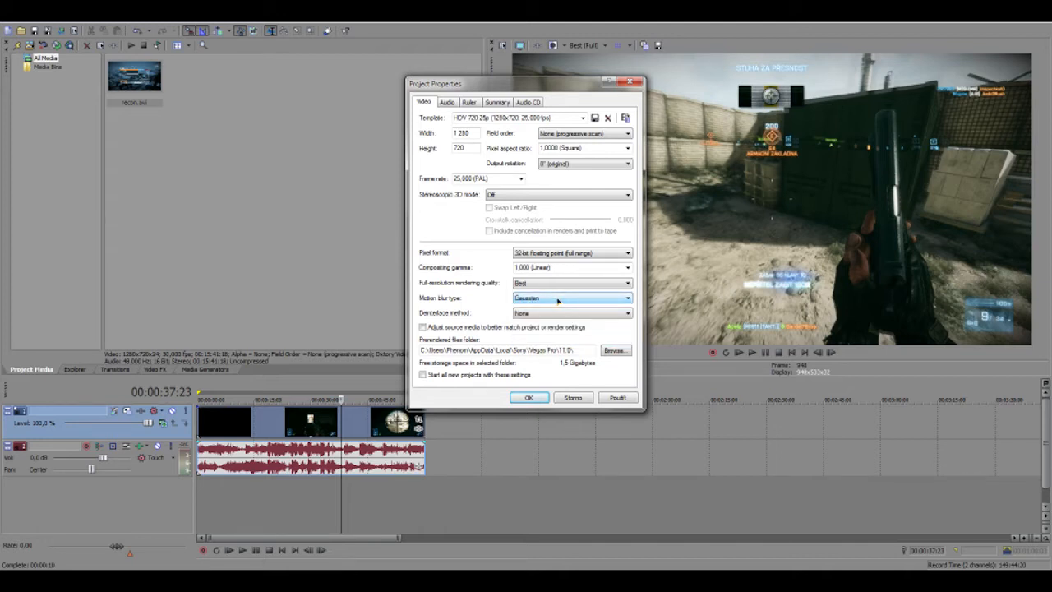
pyautogui.click(526, 313)
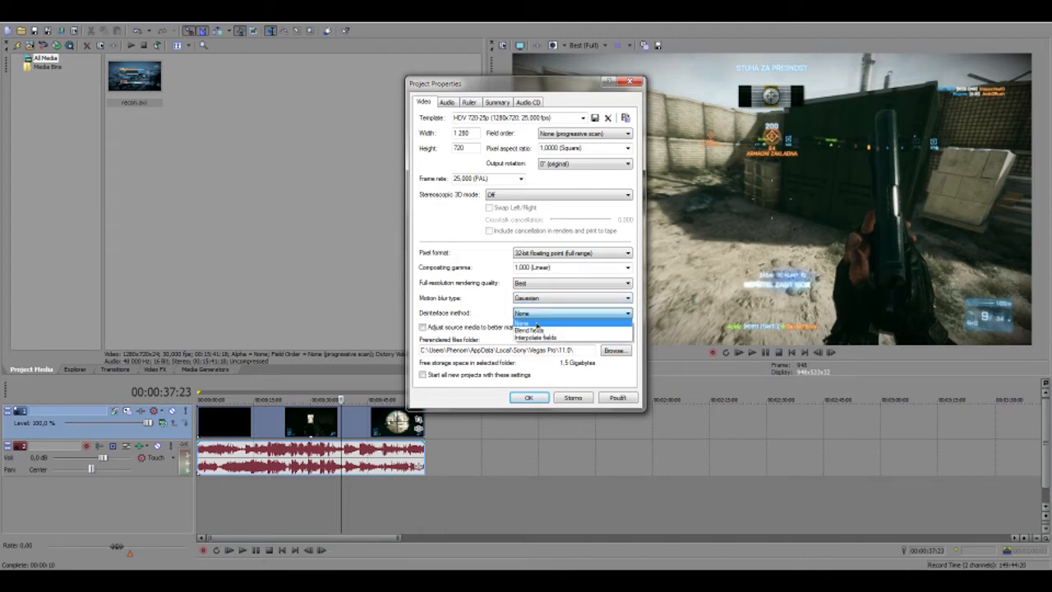
pyautogui.click(536, 324)
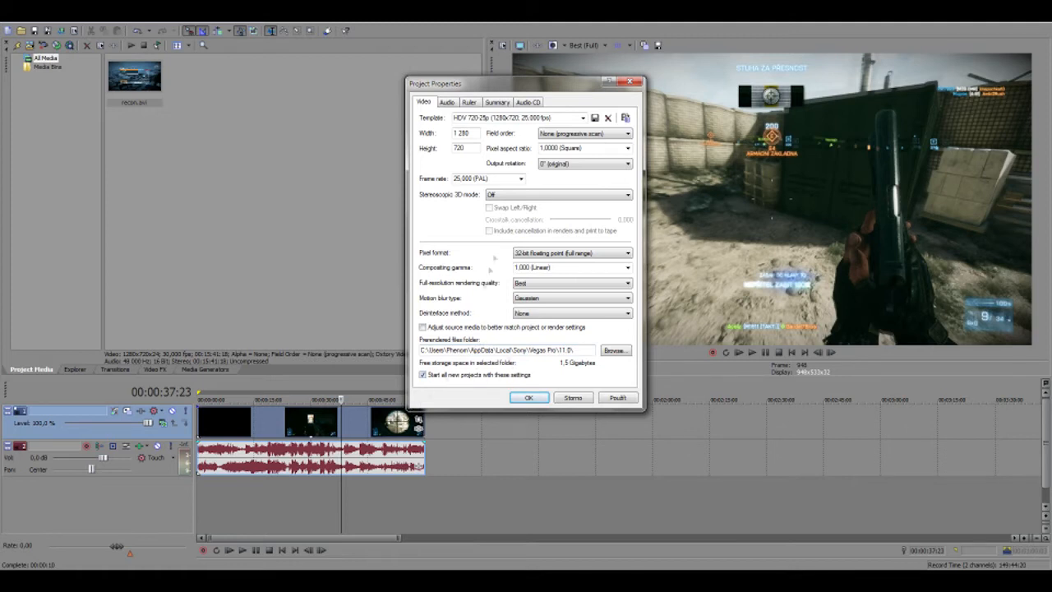
pyautogui.click(447, 102)
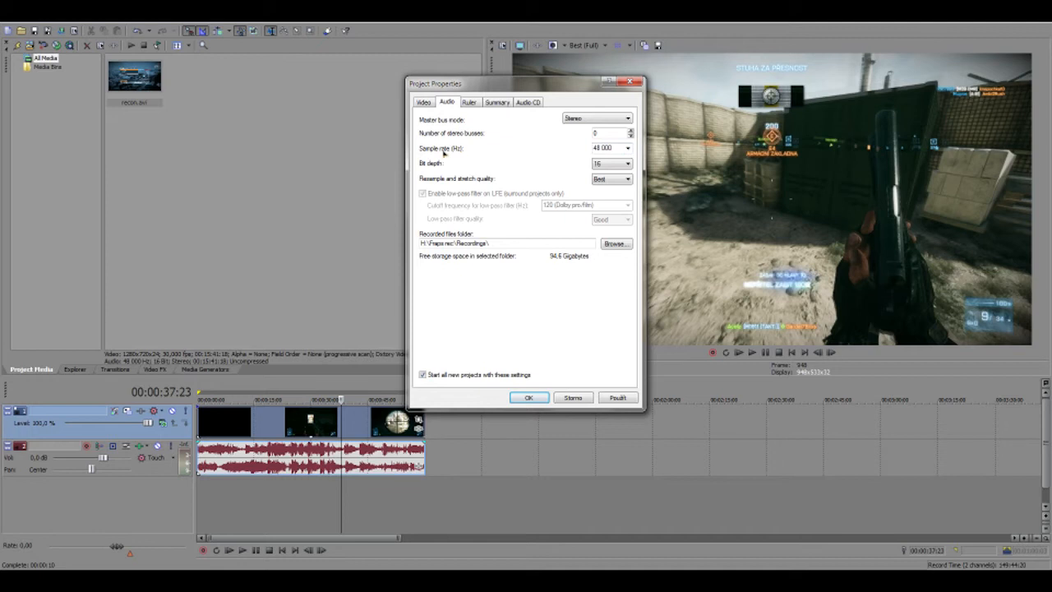
# Keep 16-bit audio depth and Best resample and stretch quality
pyautogui.click(598, 164)
pyautogui.click(610, 168)
pyautogui.click(606, 179)
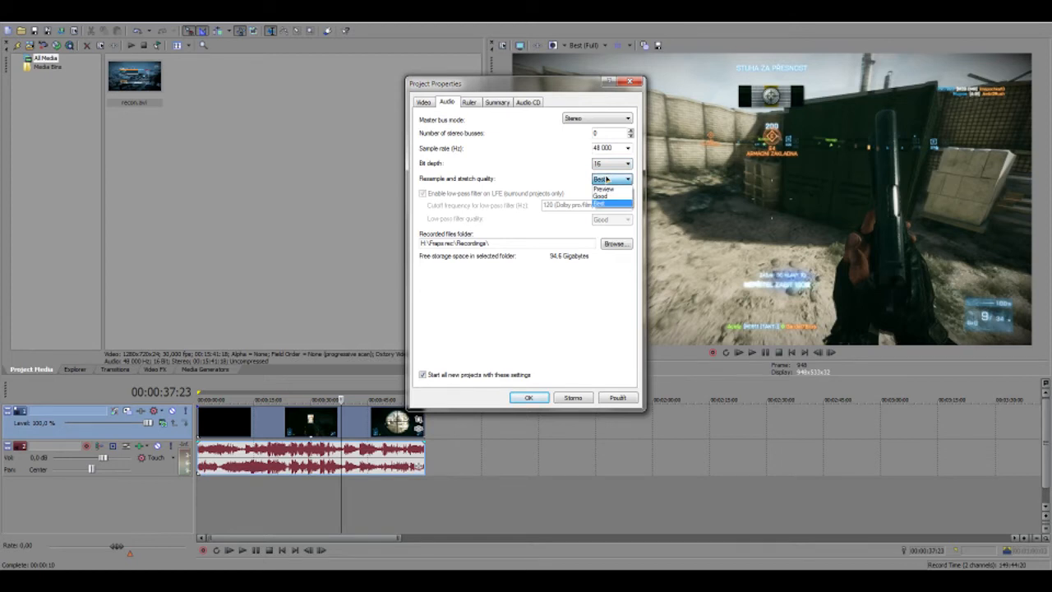
pyautogui.click(606, 180)
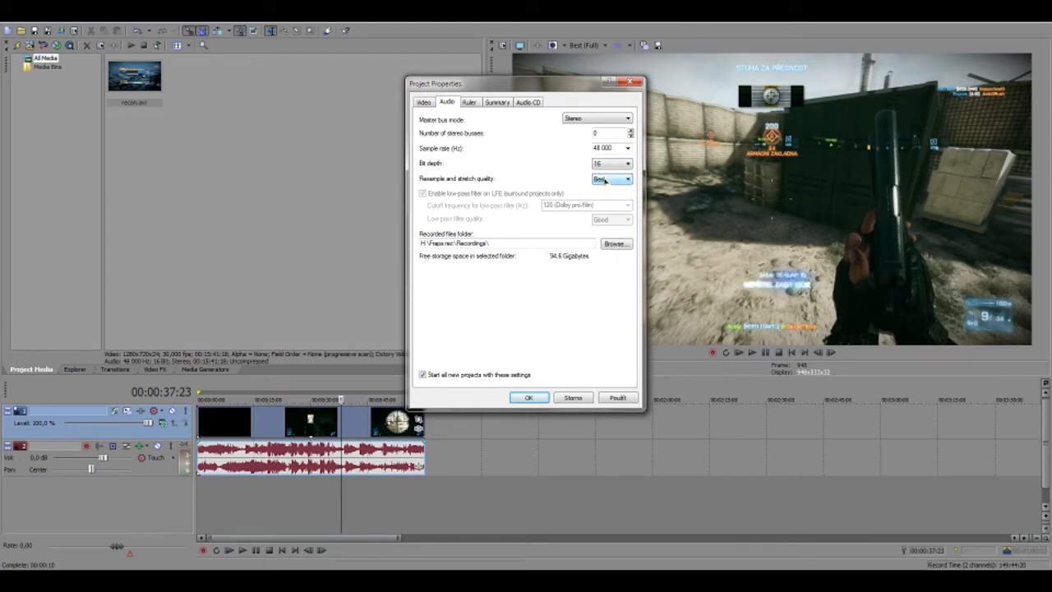
# Keep the SMPTE EBU (25 fps, Video) ruler format and accept the project properties with OK
pyautogui.click(472, 102)
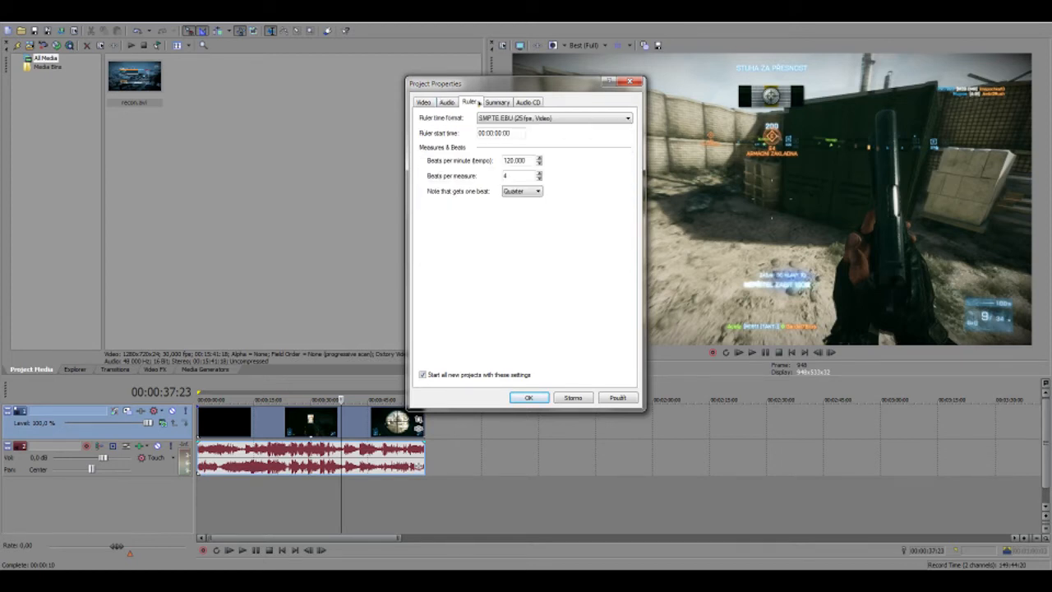
pyautogui.click(542, 120)
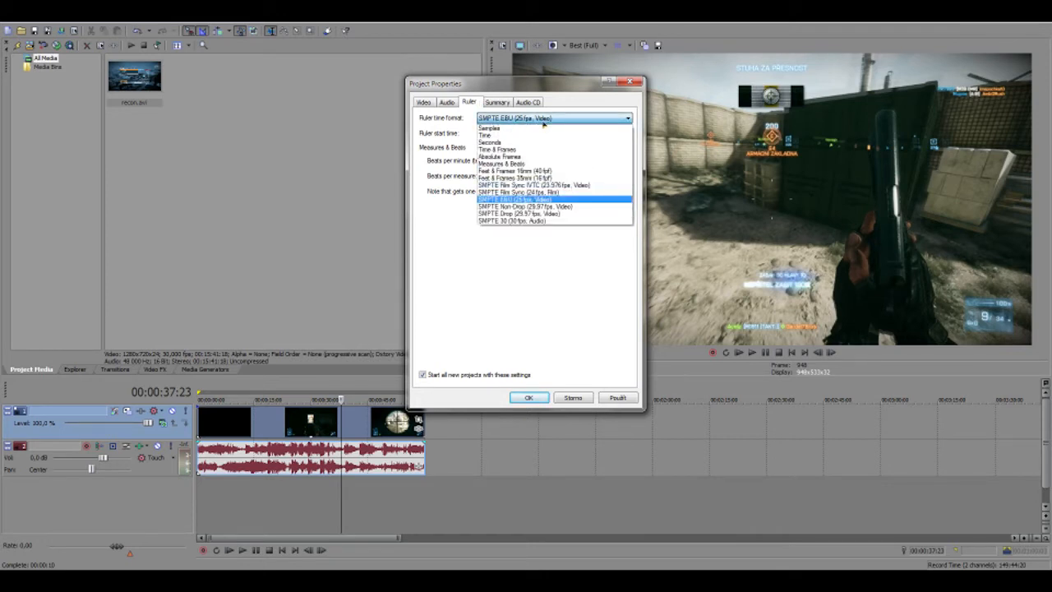
pyautogui.click(543, 122)
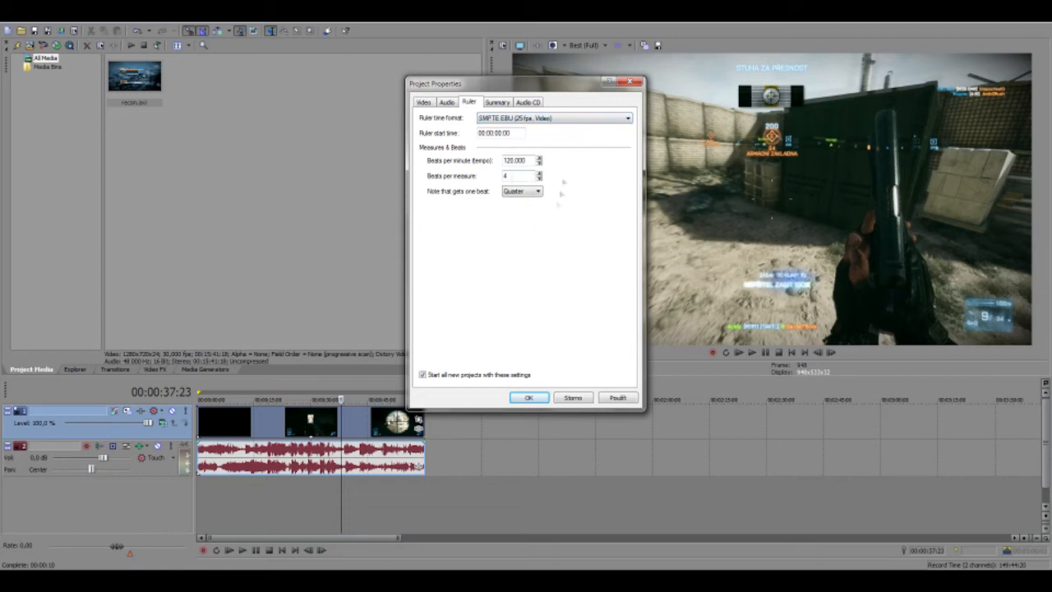
pyautogui.click(502, 103)
pyautogui.click(527, 103)
pyautogui.click(425, 103)
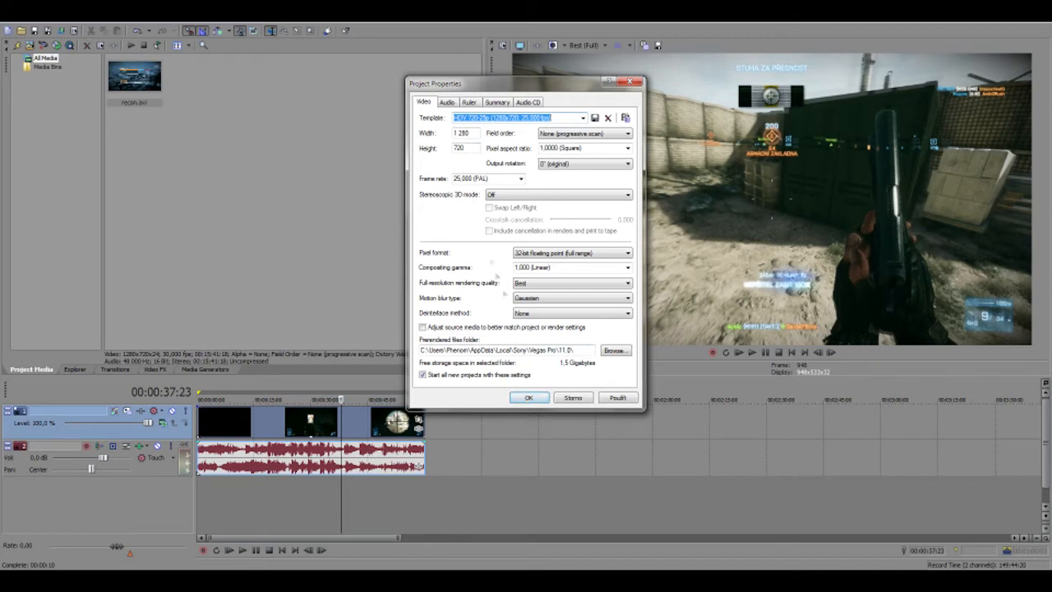
pyautogui.click(530, 398)
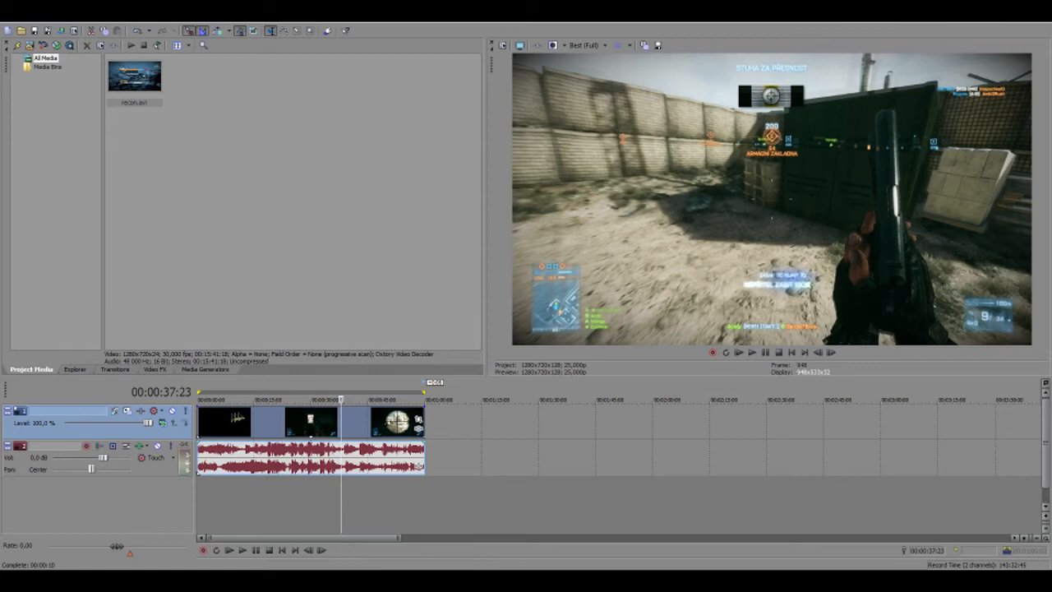
pyautogui.click(294, 431)
pyautogui.click(285, 429)
pyautogui.click(266, 429)
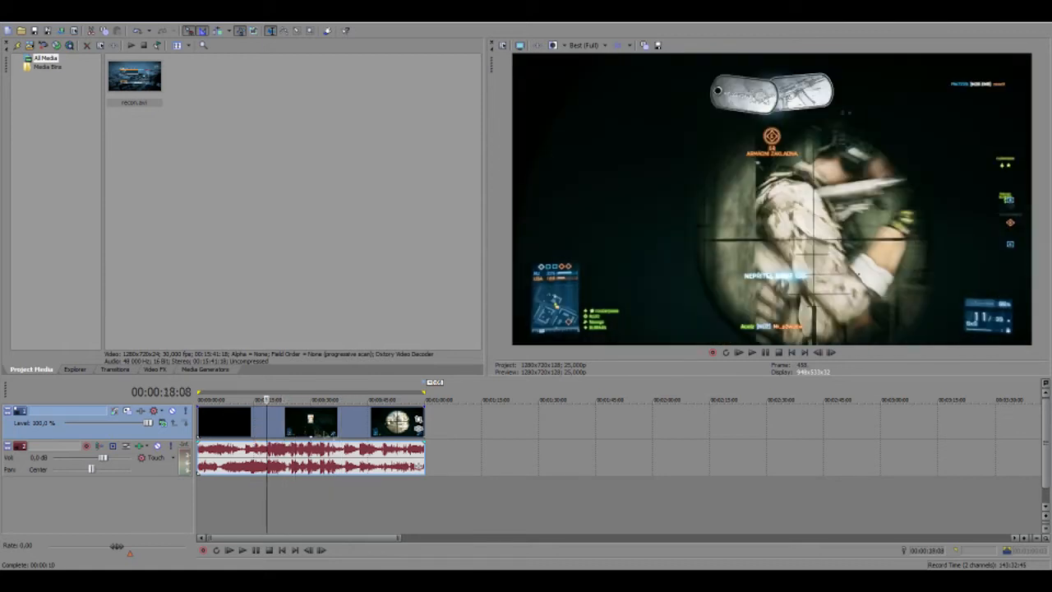
pyautogui.click(354, 431)
pyautogui.click(370, 432)
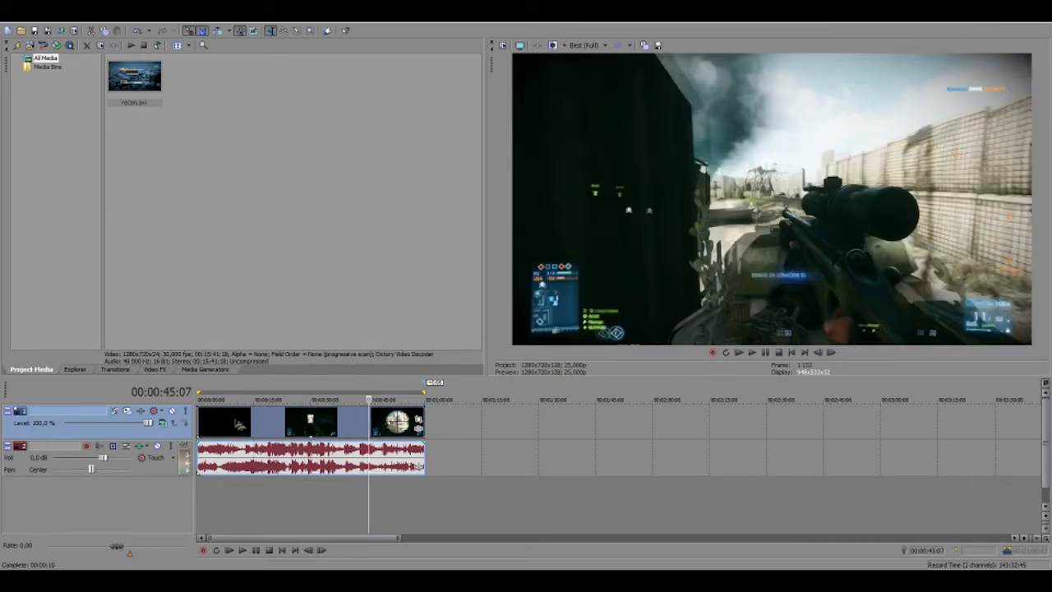
pyautogui.click(208, 424)
pyautogui.click(204, 424)
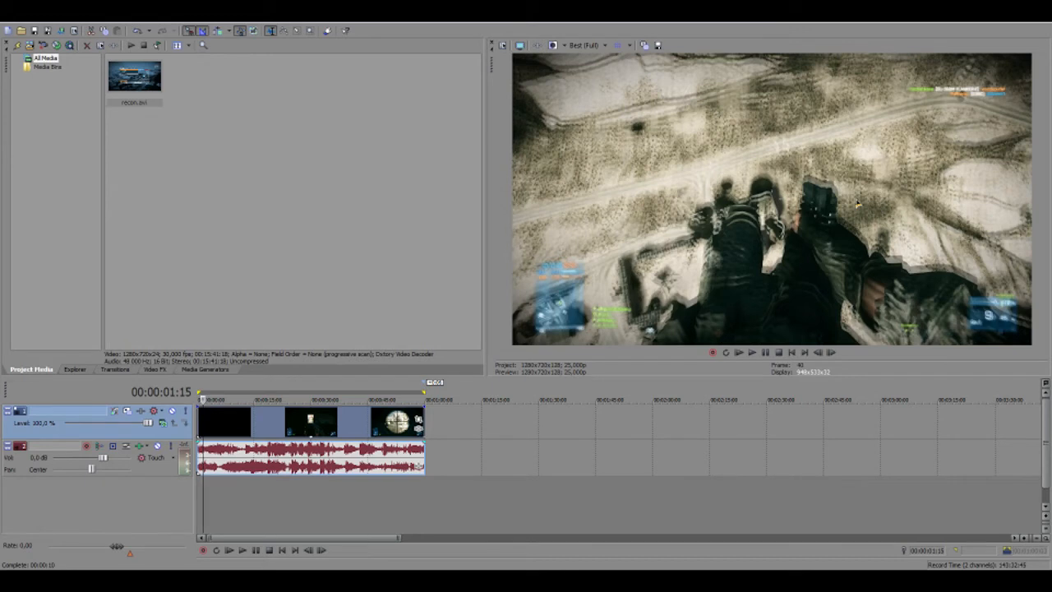
pyautogui.click(520, 47)
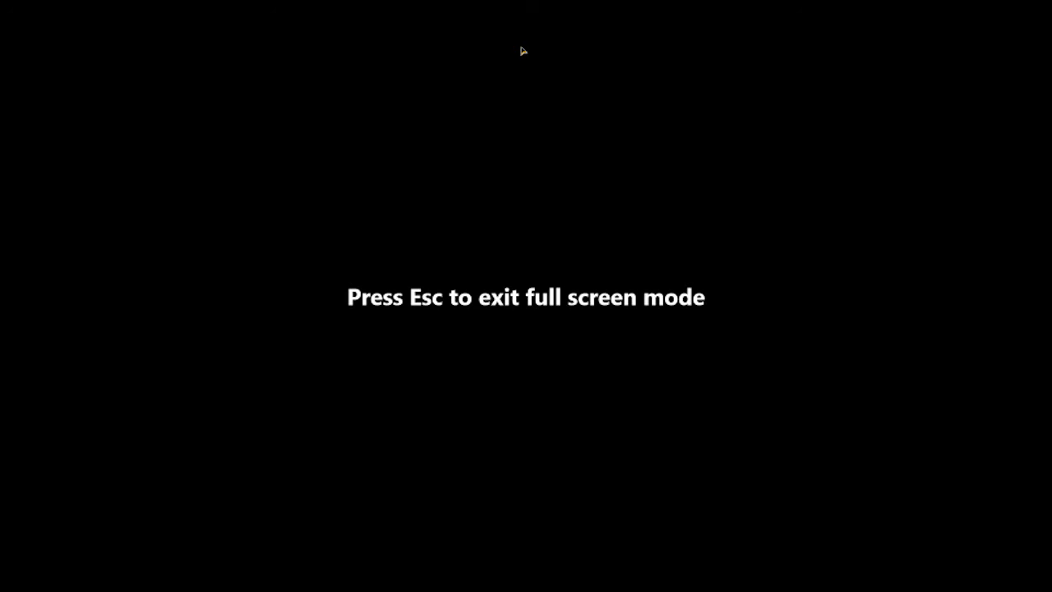
pyautogui.press('Escape')
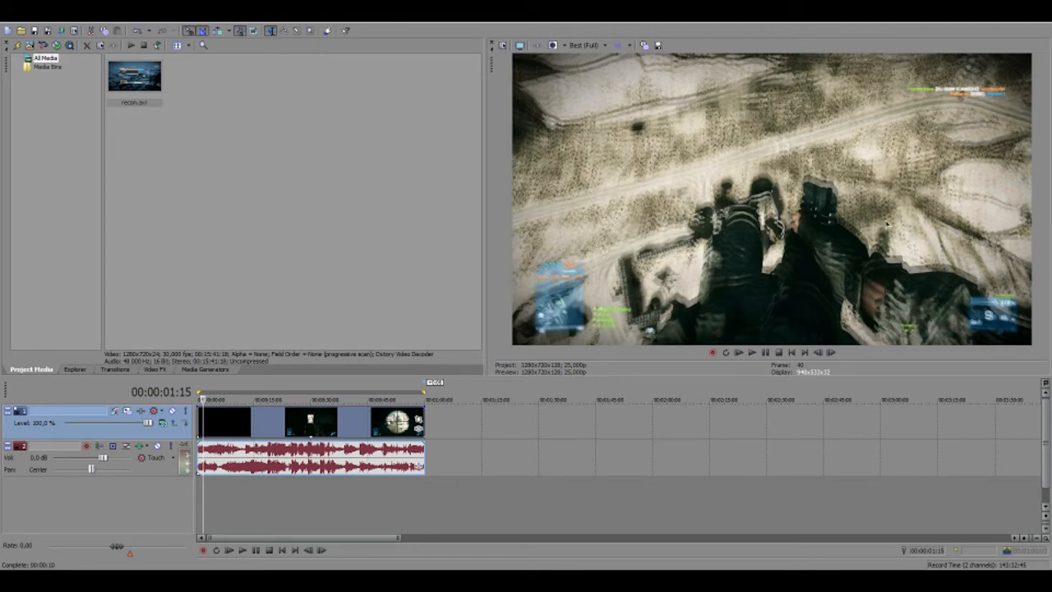
pyautogui.scroll(2, 204, 418)
# Scrub the first 8 seconds, then select the recon.avi media and all timeline events
pyautogui.click(243, 421)
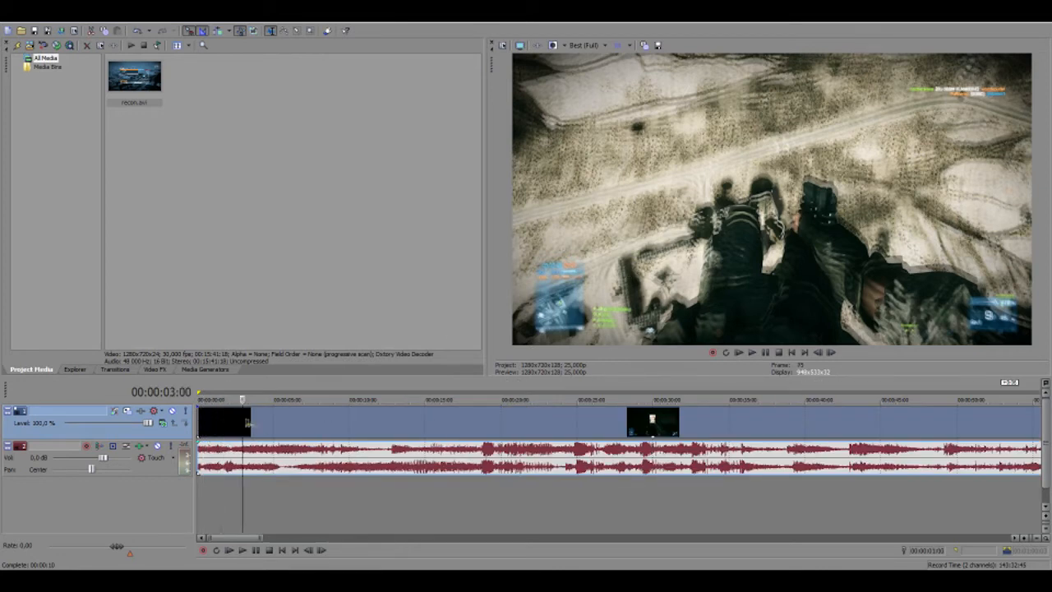
pyautogui.click(268, 427)
pyautogui.click(302, 428)
pyautogui.click(327, 428)
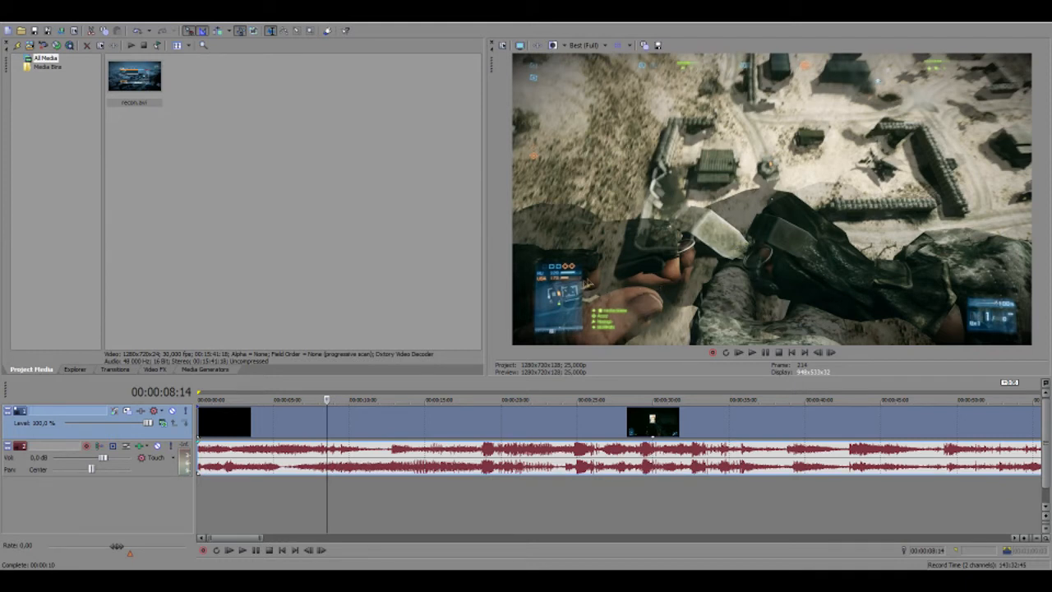
pyautogui.click(126, 90)
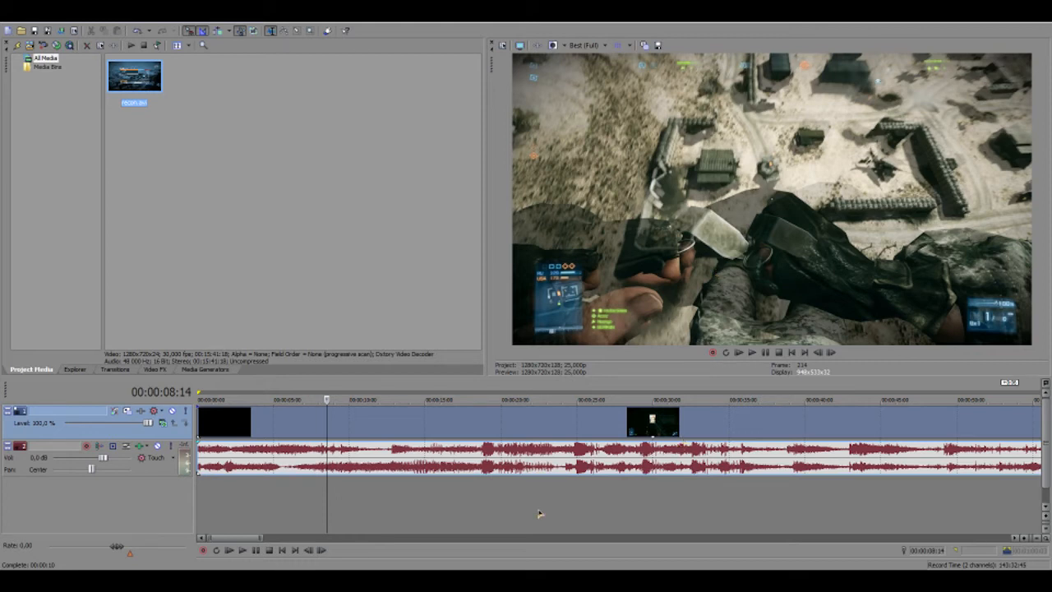
pyautogui.hotkey('ctrl', 'a')
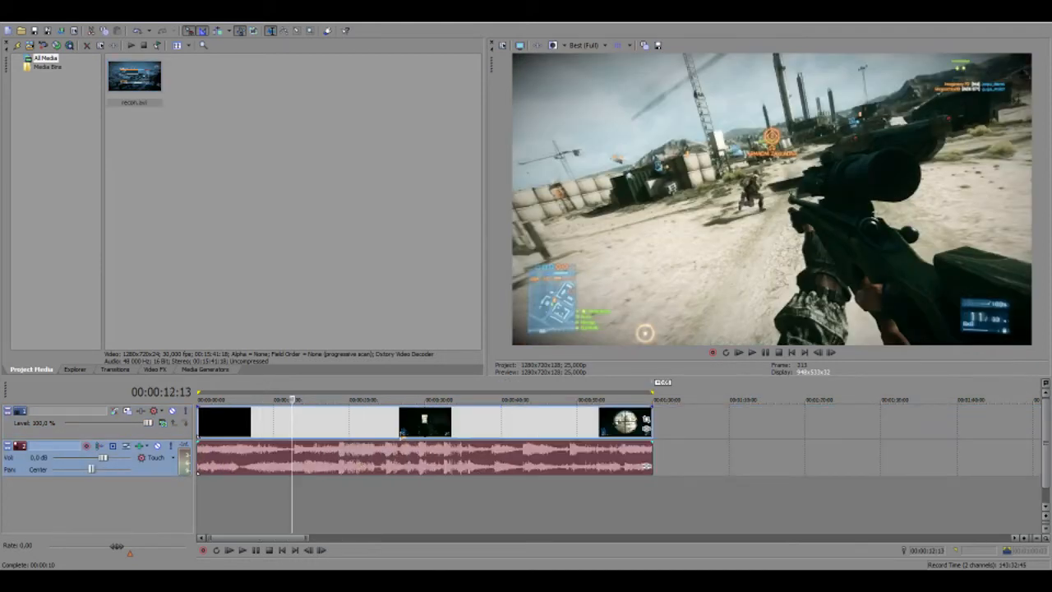
# Step the playhead through the clip from about 2 to 13 seconds looking for ghosting
pyautogui.click(401, 434)
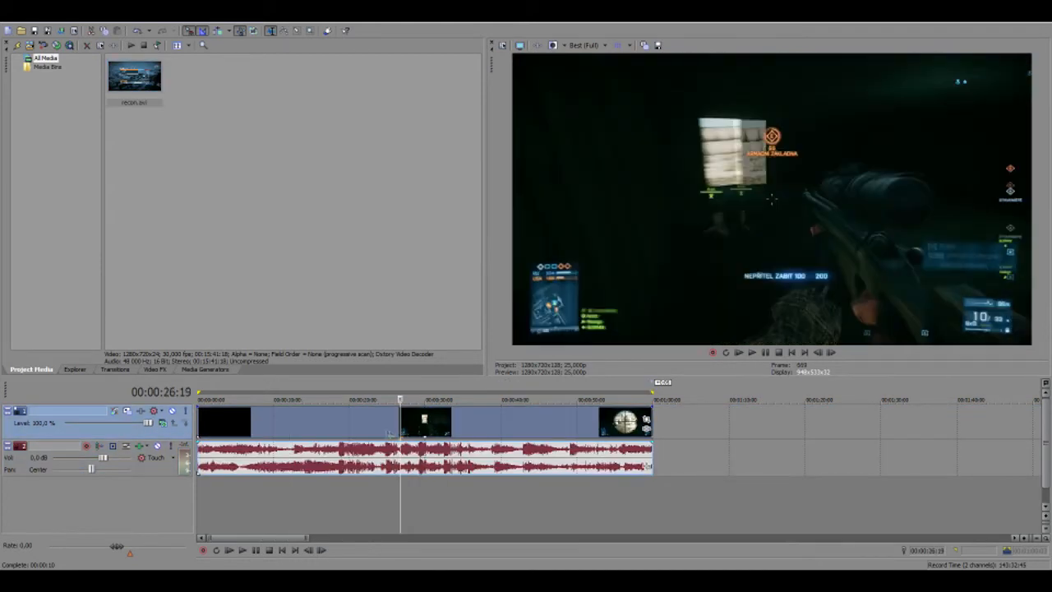
pyautogui.click(252, 425)
pyautogui.click(235, 426)
pyautogui.click(228, 425)
pyautogui.scroll(3, 228, 426)
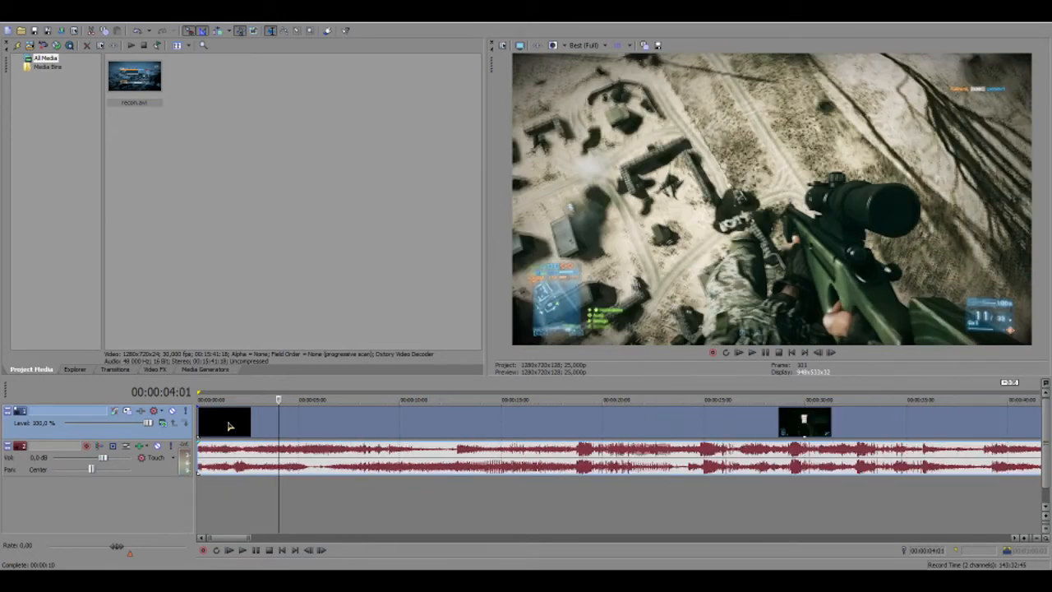
pyautogui.click(253, 424)
pyautogui.click(263, 429)
pyautogui.click(284, 432)
pyautogui.click(312, 428)
pyautogui.click(334, 426)
pyautogui.click(358, 426)
pyautogui.click(400, 426)
pyautogui.click(404, 426)
pyautogui.click(420, 426)
pyautogui.click(449, 427)
pyautogui.click(475, 427)
# Return to the ghosted frame at 00:00:01:06 and zoom the timeline in
pyautogui.click(310, 427)
pyautogui.click(255, 429)
pyautogui.click(230, 431)
pyautogui.click(222, 431)
pyautogui.click(223, 433)
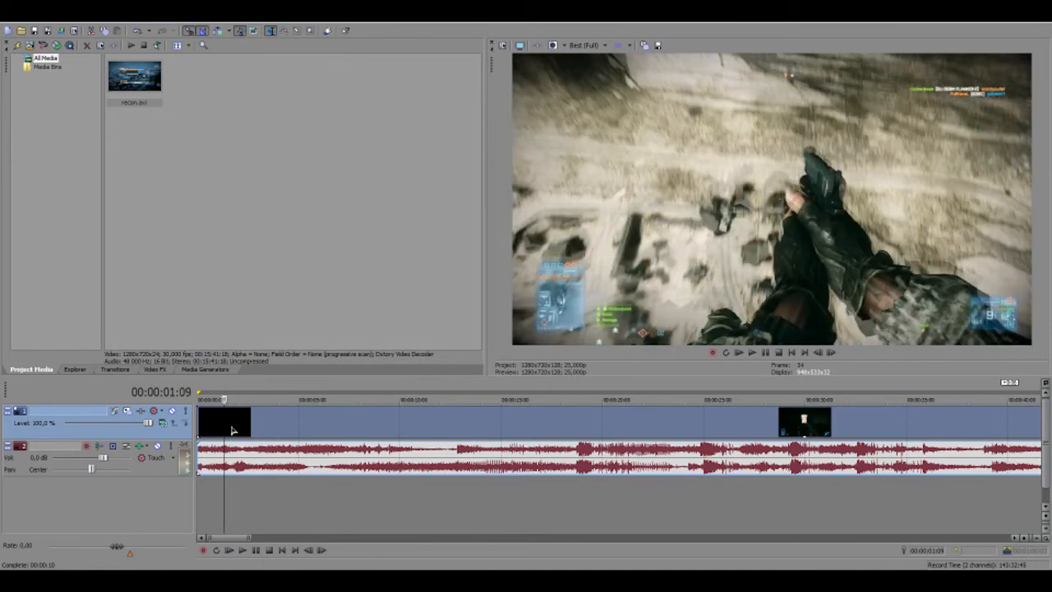
pyautogui.press('Left')
pyautogui.press('Left')
pyautogui.press('Left')
pyautogui.scroll(2, 236, 428)
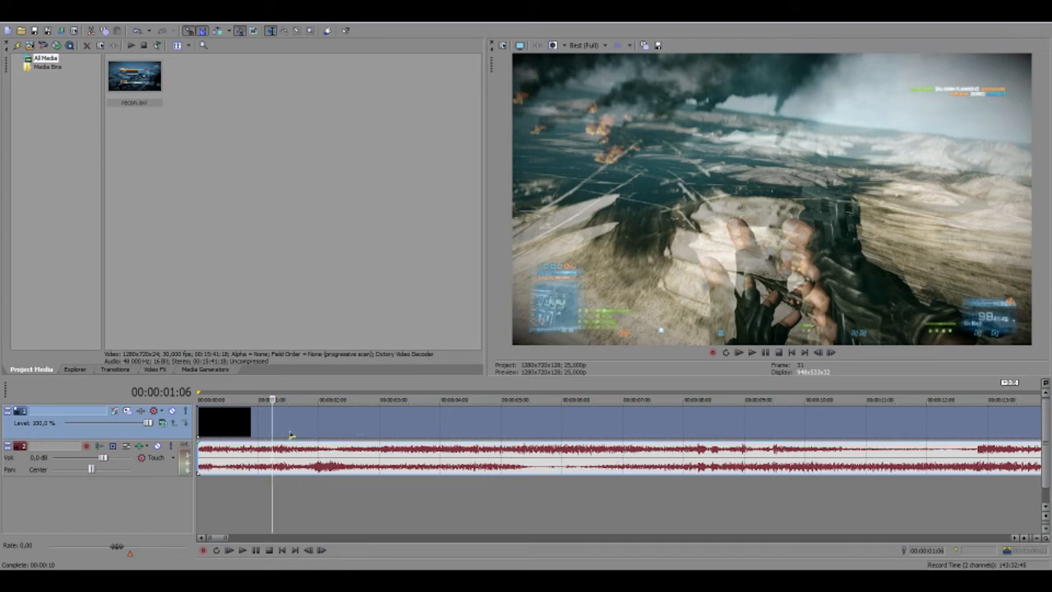
# Enable Disable resample in the recon.avi video event's Properties
pyautogui.rightClick(344, 434)
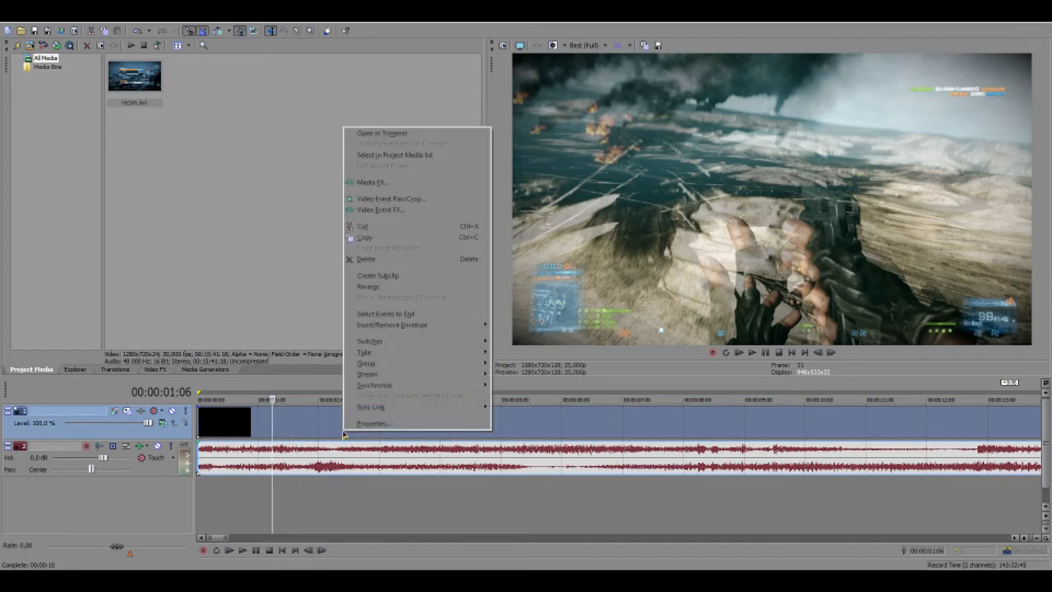
pyautogui.click(374, 424)
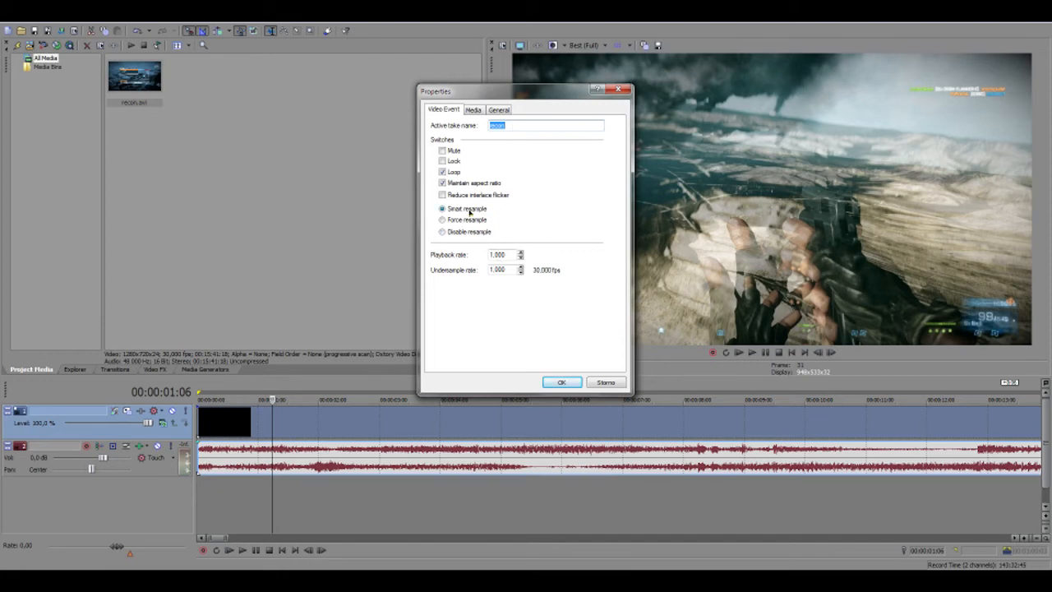
pyautogui.click(471, 234)
pyautogui.click(562, 382)
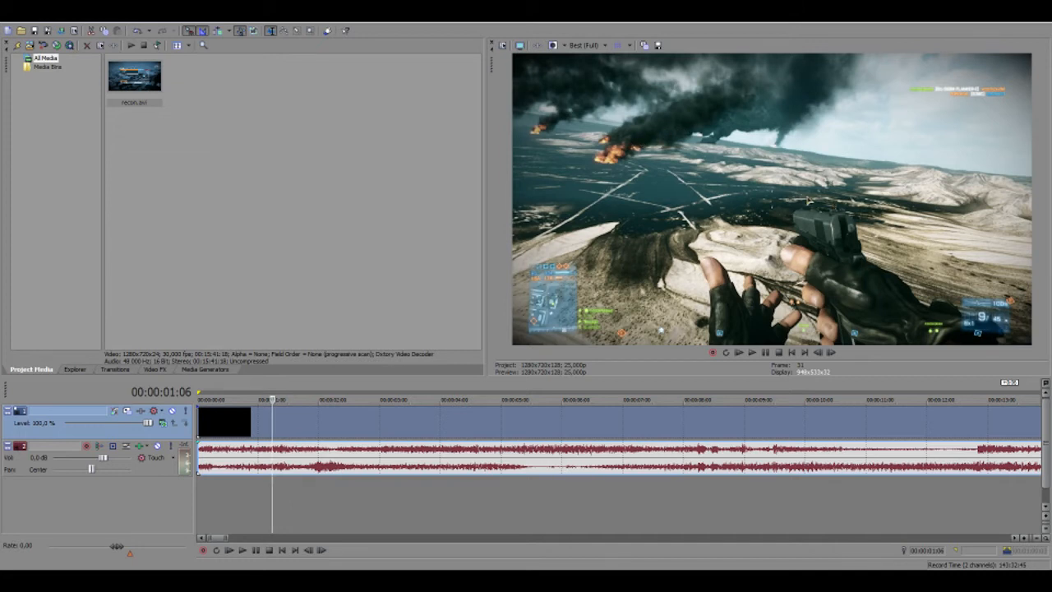
# Check frames from about 00:00:05:12 to 00:00:12:11 for remaining ghosting
pyautogui.click(351, 428)
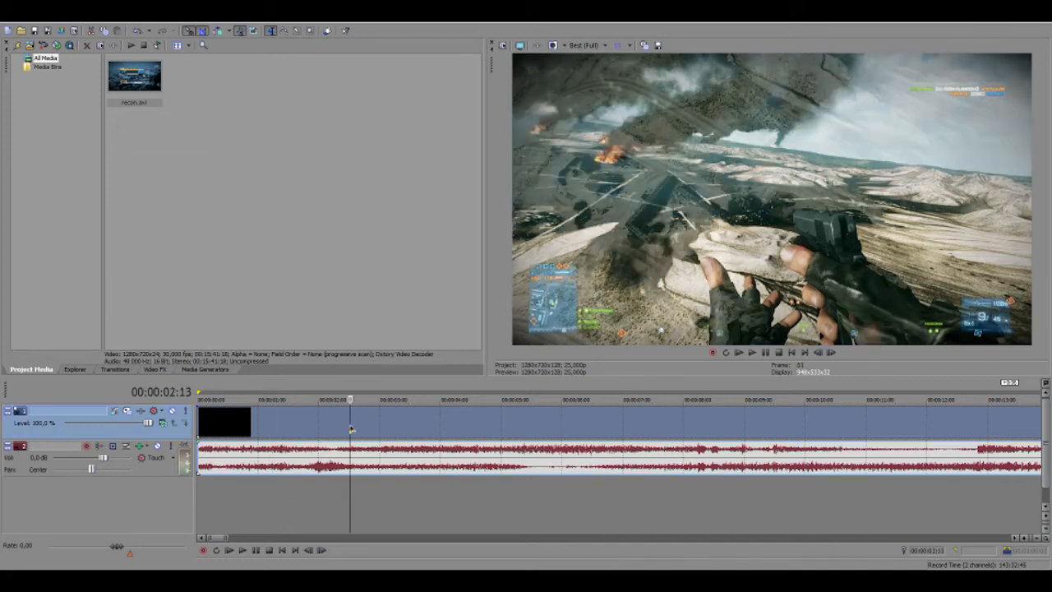
pyautogui.click(532, 421)
pyautogui.click(691, 428)
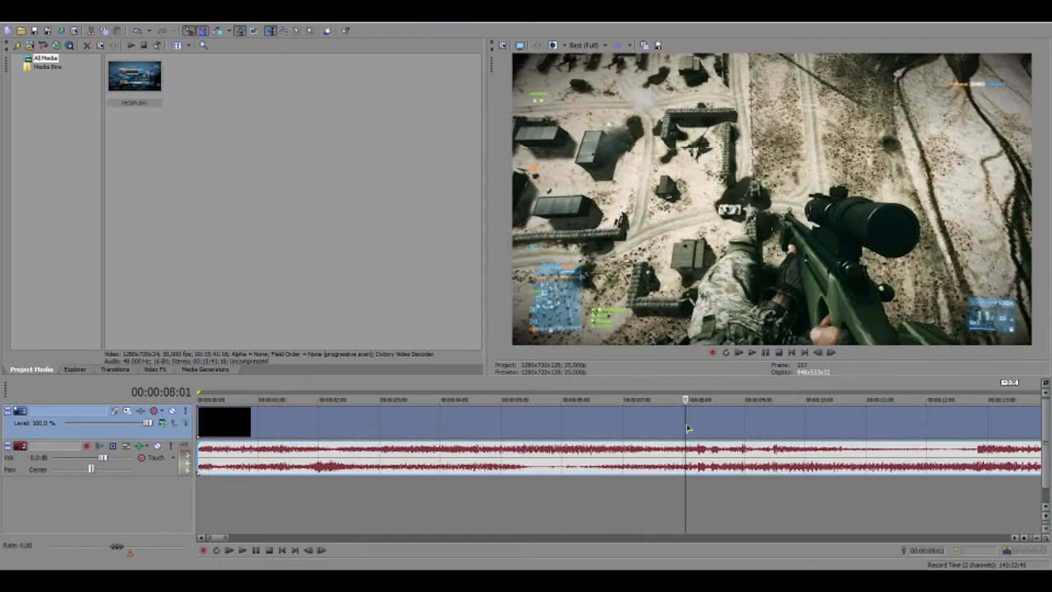
pyautogui.click(781, 424)
pyautogui.click(848, 421)
pyautogui.click(957, 426)
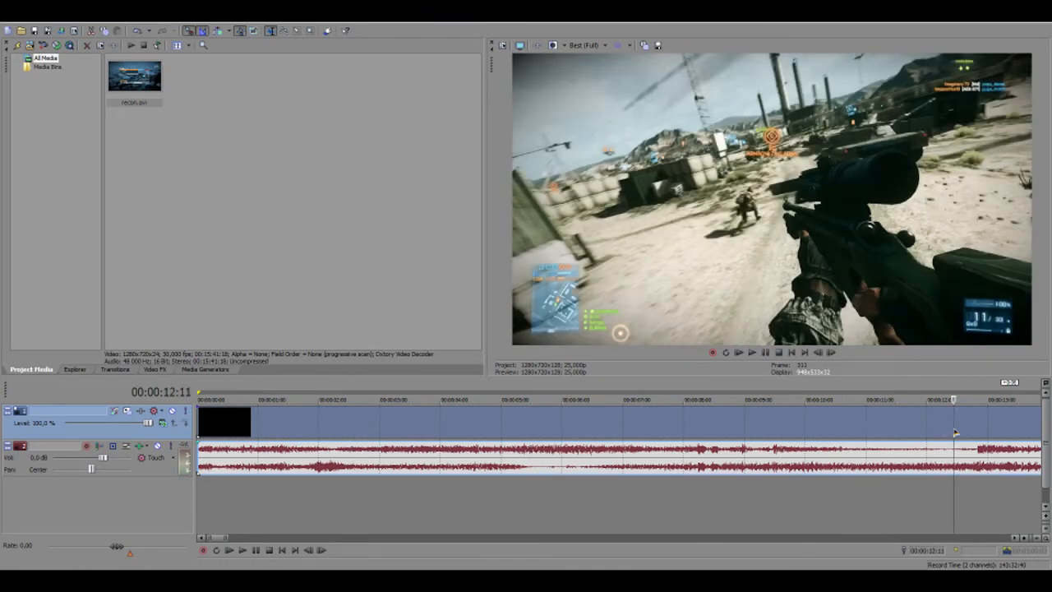
pyautogui.scroll(-6, 339, 388)
# Loop 00:00:13:20 to 00:00:17:18, mute the game audio track, and play the loop
pyautogui.moveTo(337, 388); pyautogui.dragTo(377, 392)
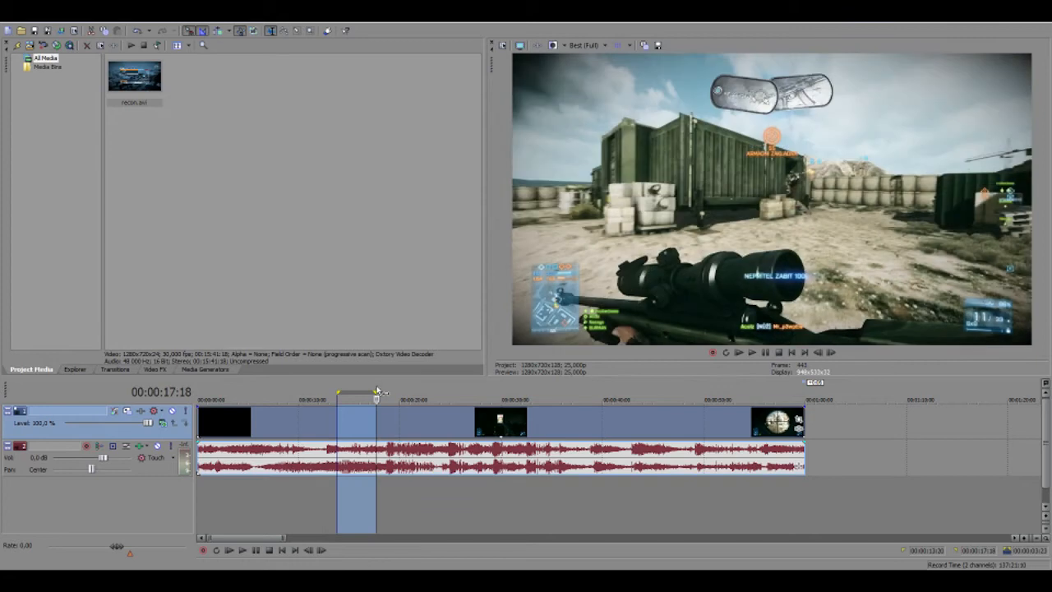
pyautogui.click(157, 446)
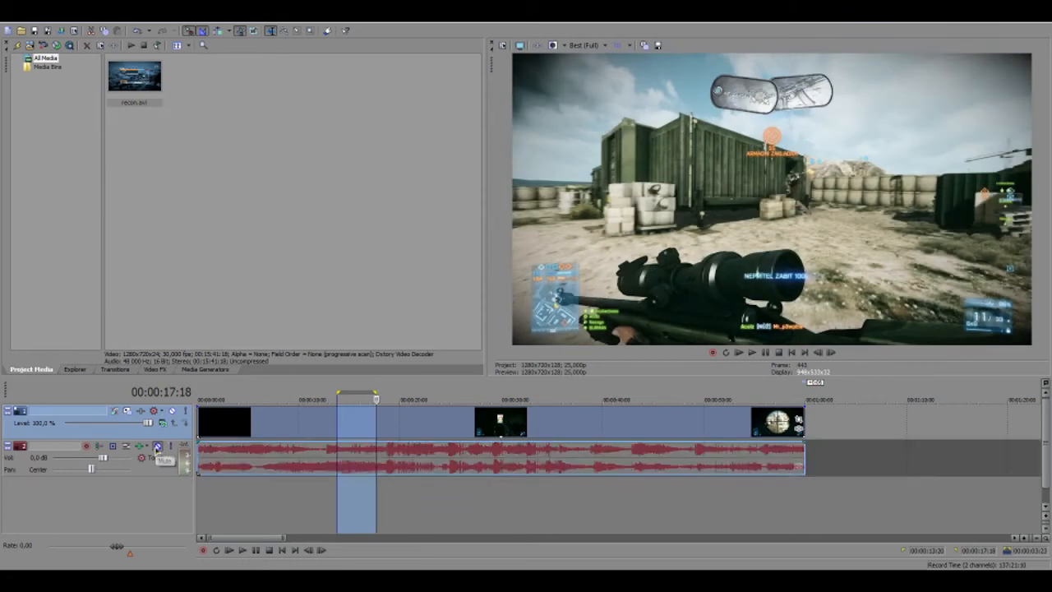
pyautogui.press('space')
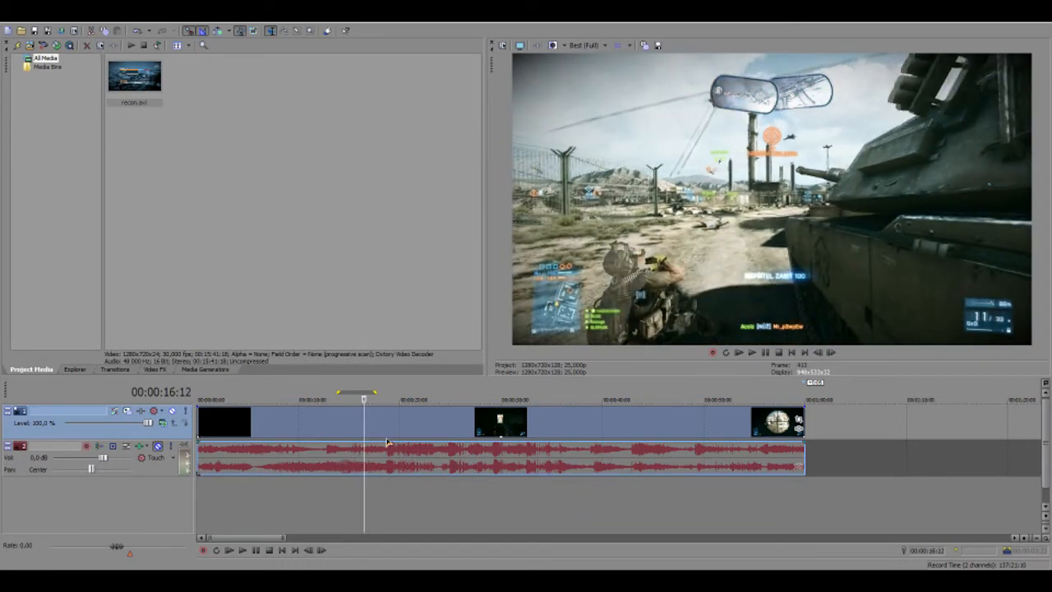
pyautogui.press('space')
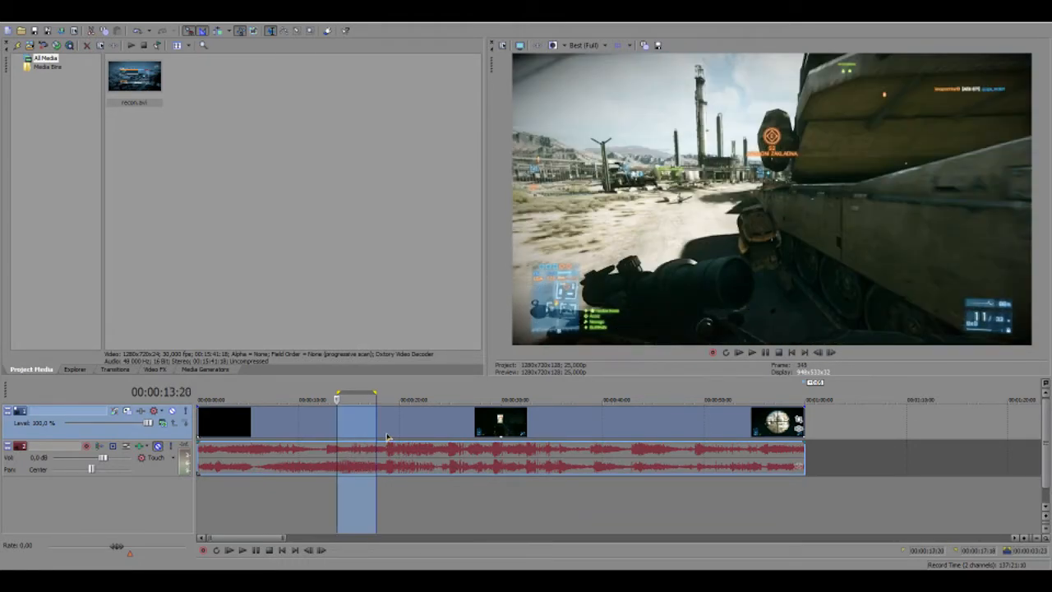
pyautogui.press('space')
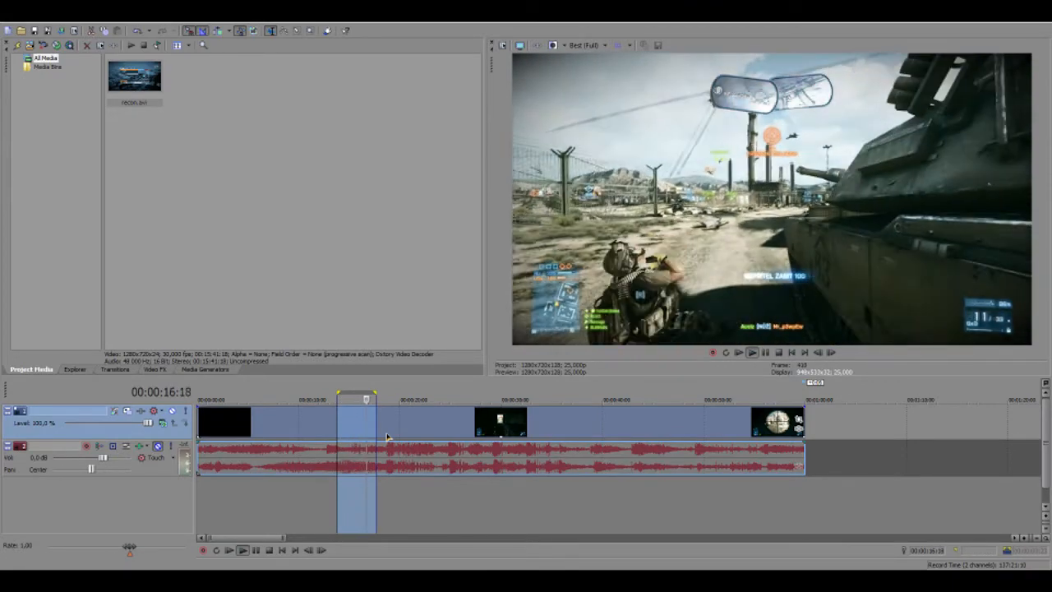
# Zoom to the loop region and confirm resampling stays disabled in the event Properties
pyautogui.rightClick(348, 419)
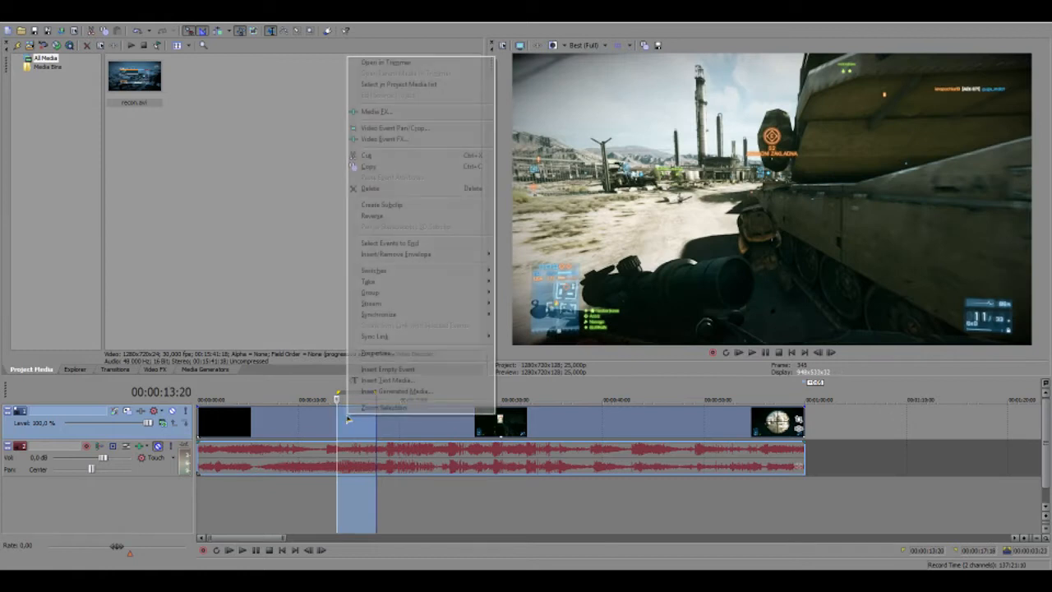
pyautogui.click(376, 407)
pyautogui.rightClick(367, 414)
pyautogui.click(379, 353)
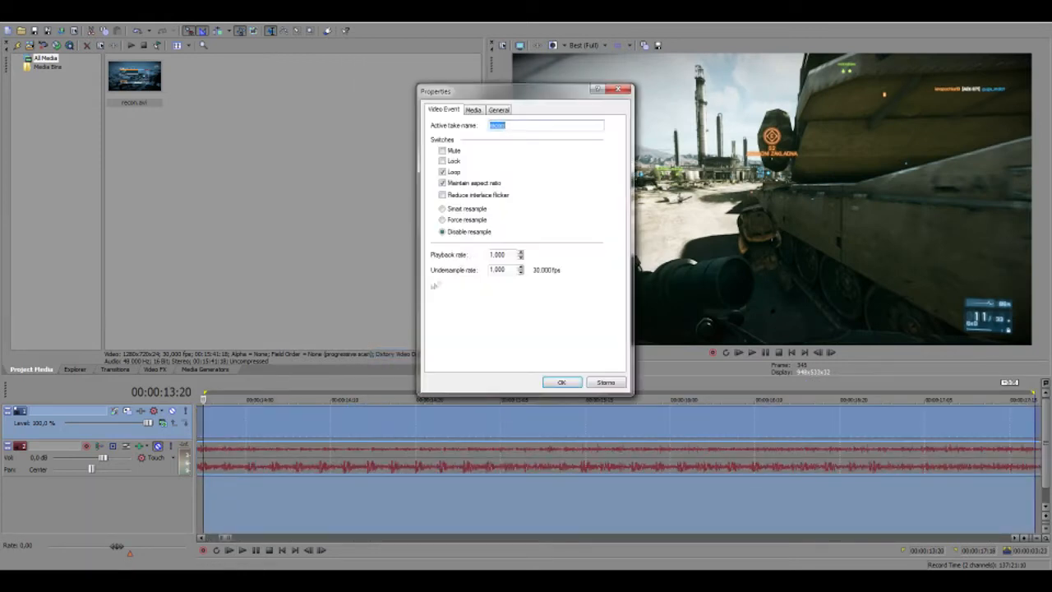
pyautogui.click(561, 383)
# Play the looped section again, stopping and restarting from the loop start
pyautogui.scroll(-3, 542, 414)
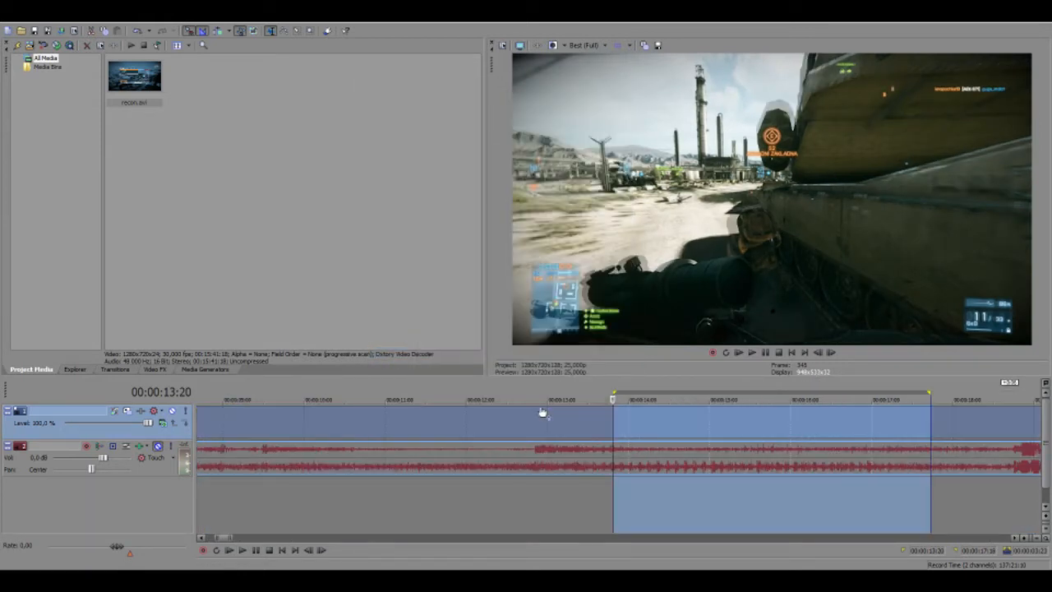
pyautogui.press('space')
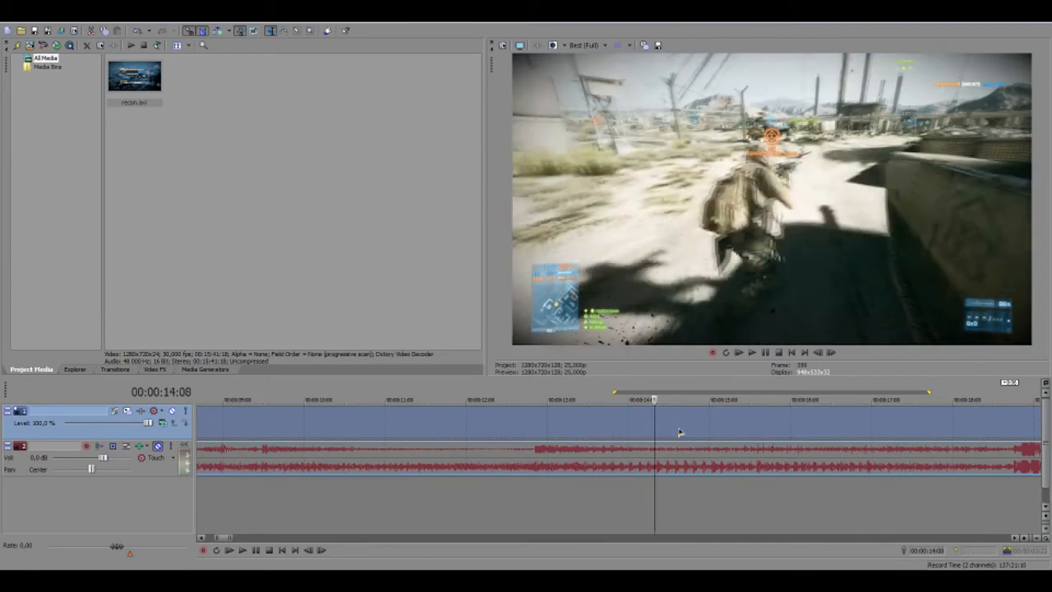
pyautogui.scroll(-2, 680, 432)
pyautogui.scroll(-1, 679, 433)
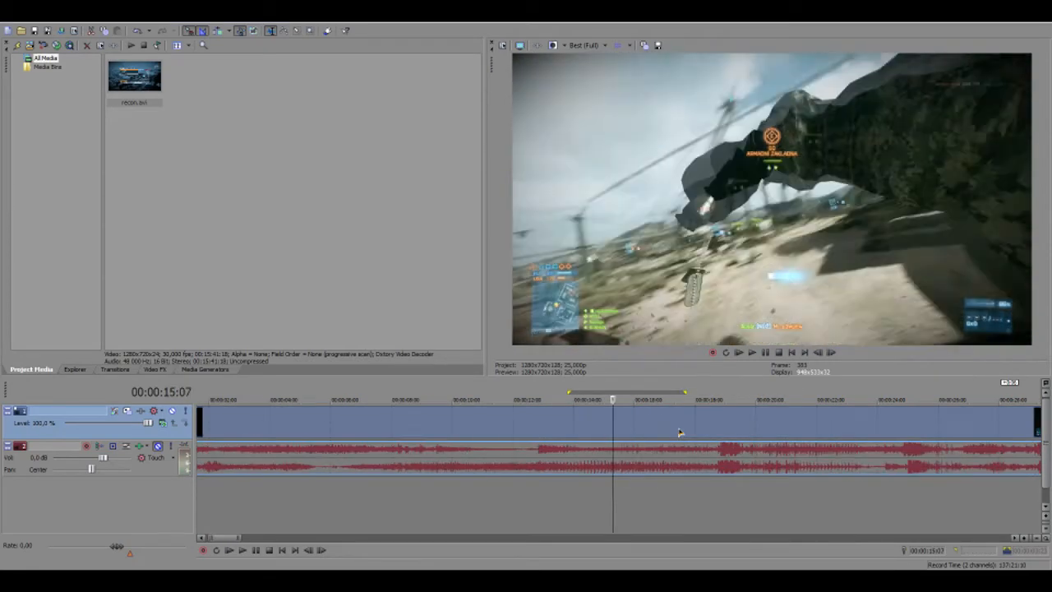
pyautogui.scroll(-1, 680, 432)
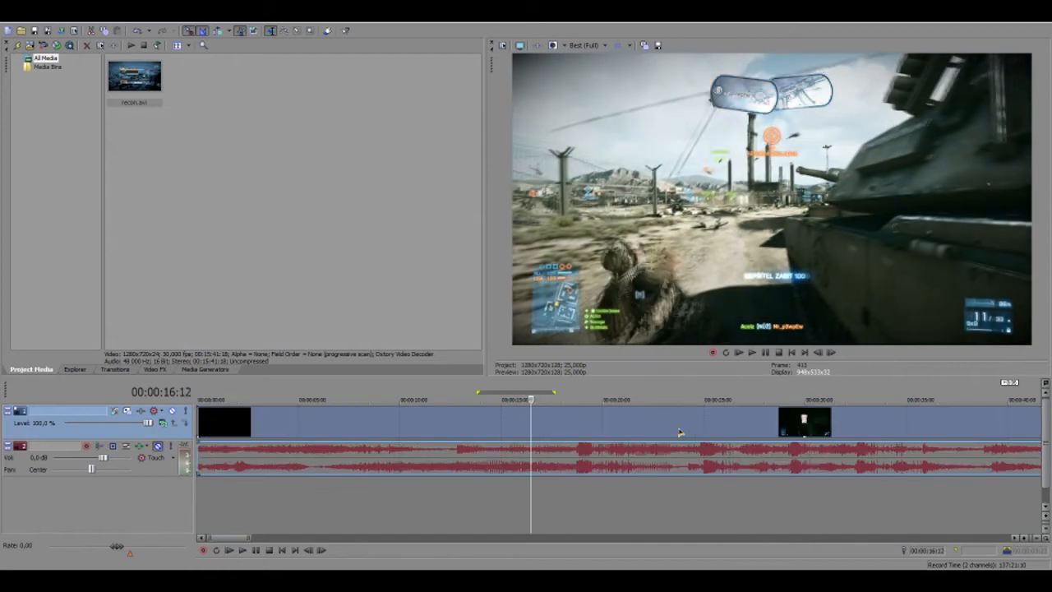
pyautogui.press('space')
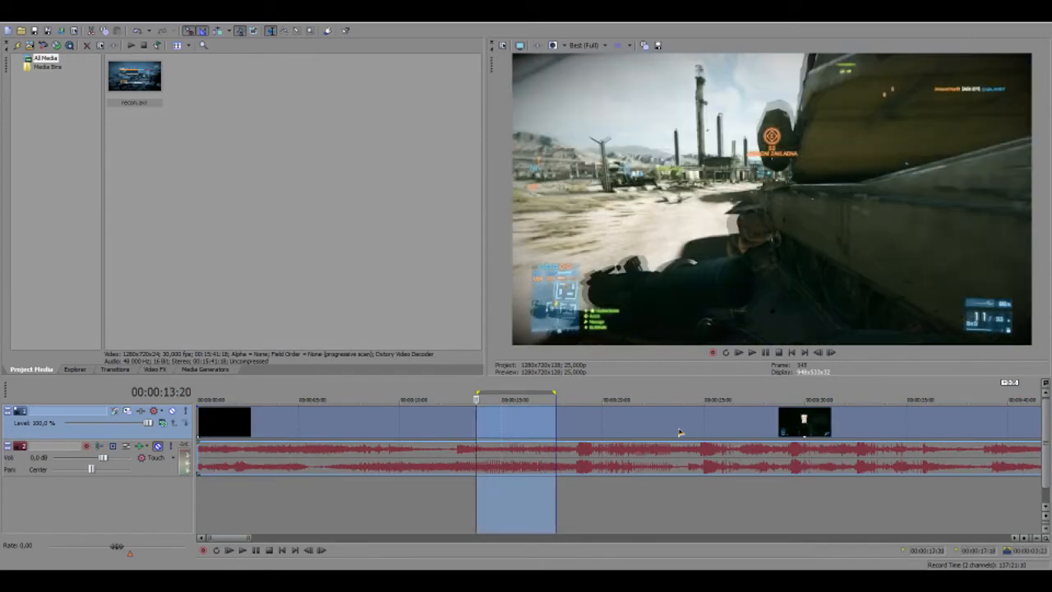
pyautogui.press('space')
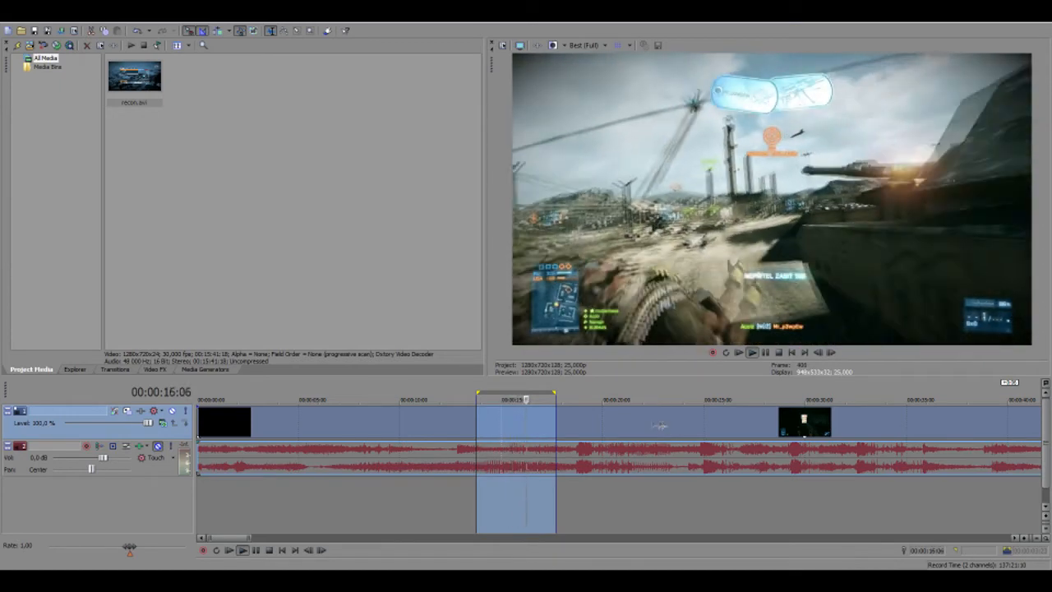
# Check the gameplay clip's Properties for resampling, then clear the loop region
pyautogui.rightClick(516, 420)
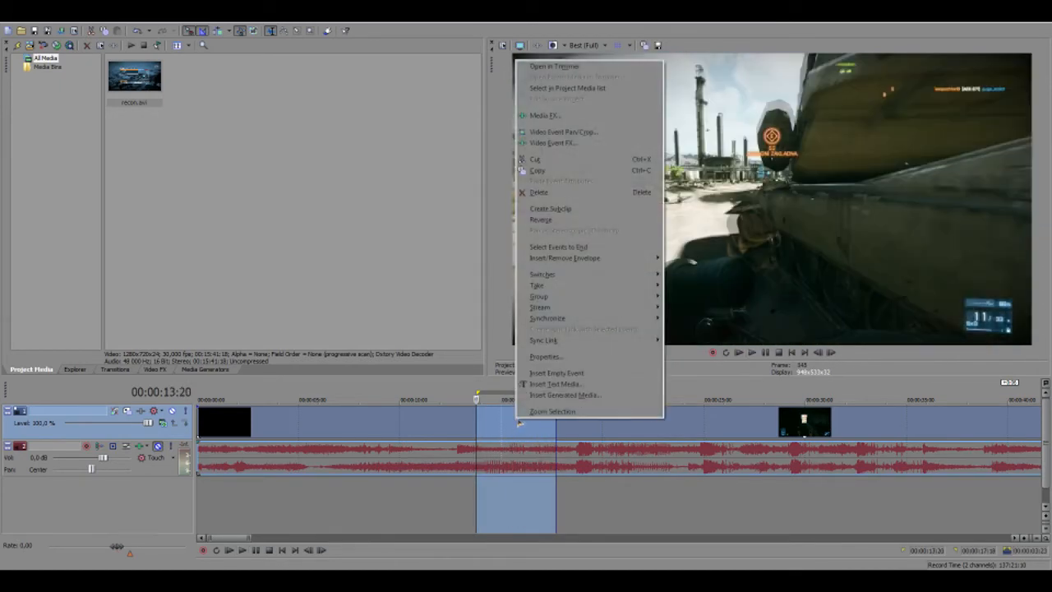
pyautogui.click(526, 357)
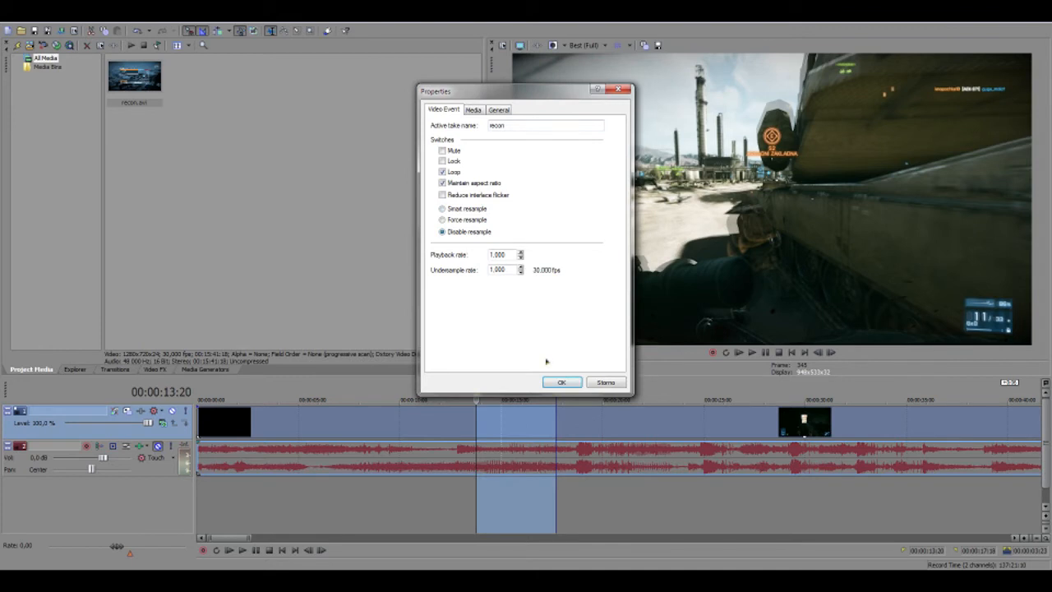
pyautogui.click(561, 382)
pyautogui.scroll(-3, 531, 453)
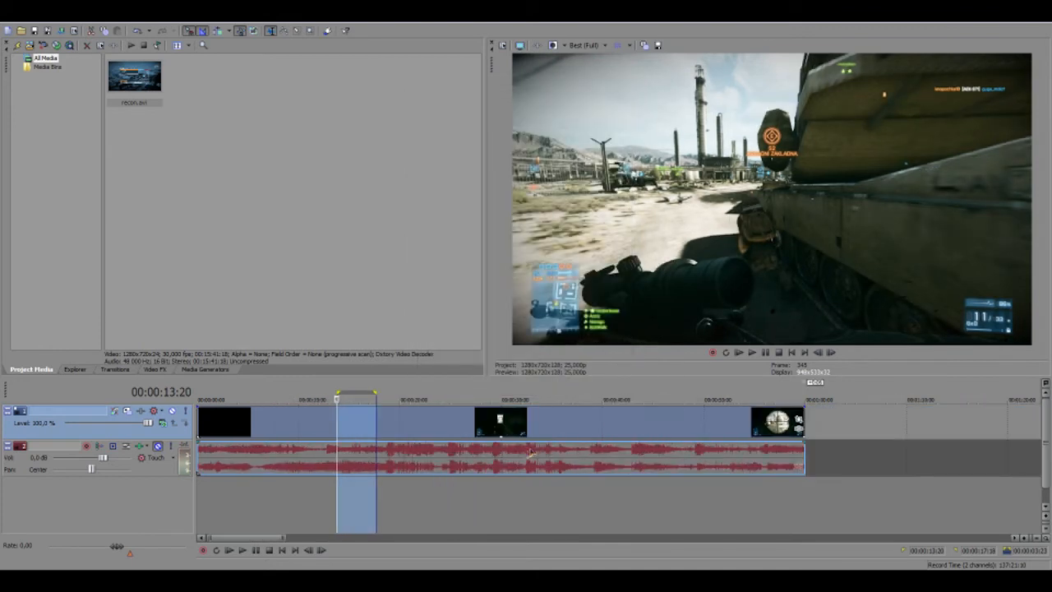
pyautogui.rightClick(447, 474)
pyautogui.click(343, 454)
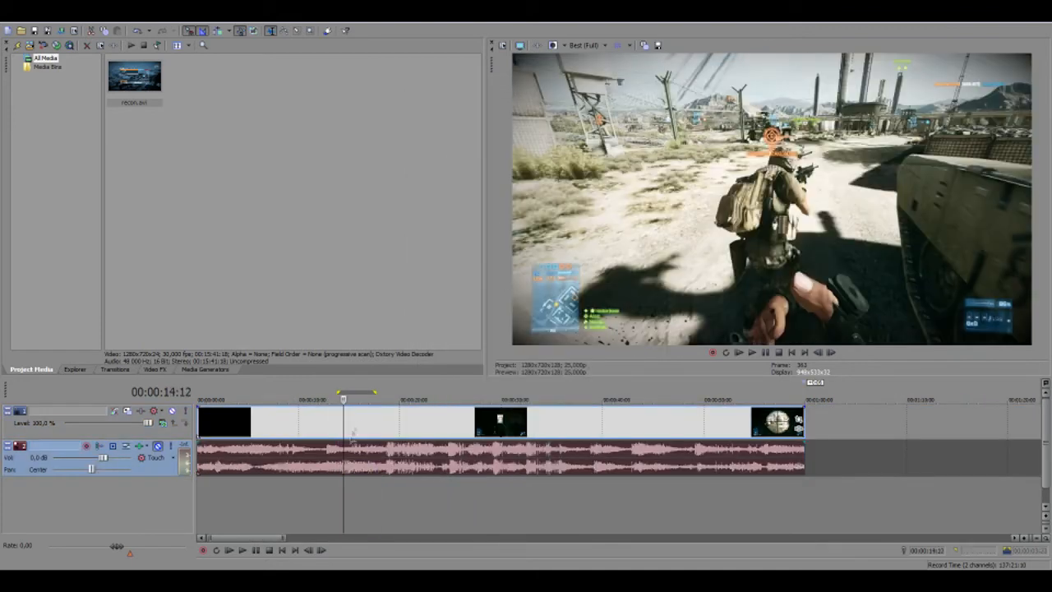
# Select the gameplay video event and preview it at several points
pyautogui.click(359, 424)
pyautogui.click(426, 419)
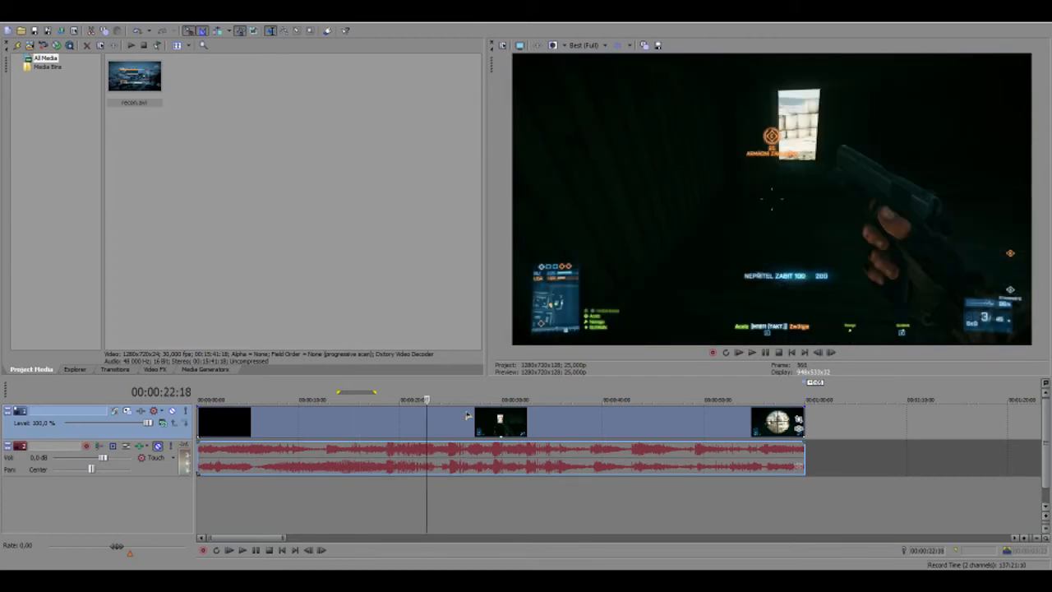
pyautogui.click(466, 415)
pyautogui.click(570, 415)
# Add recon.avi to the timeline after the existing events and preview frames through it
pyautogui.scroll(-3, 570, 415)
pyautogui.moveTo(134, 75); pyautogui.dragTo(549, 421)
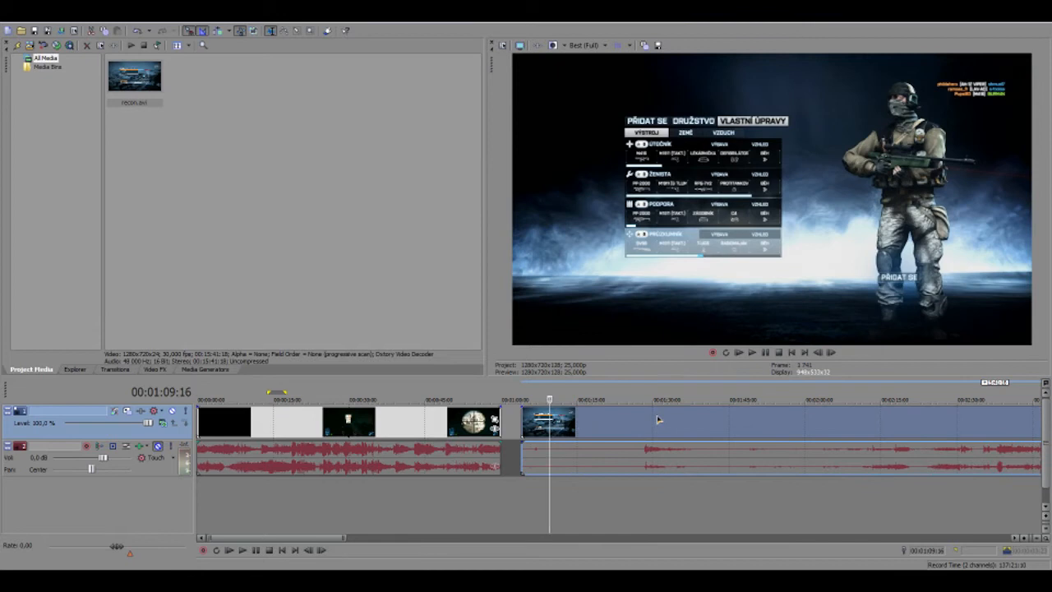
pyautogui.click(657, 420)
pyautogui.click(736, 420)
pyautogui.click(880, 417)
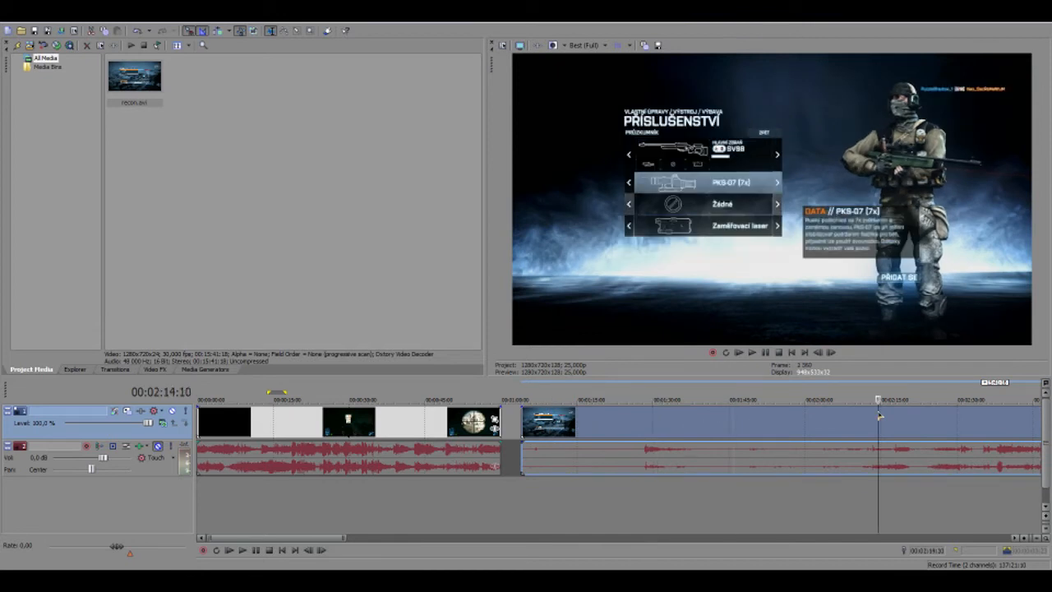
pyautogui.scroll(-5, 879, 417)
pyautogui.click(645, 421)
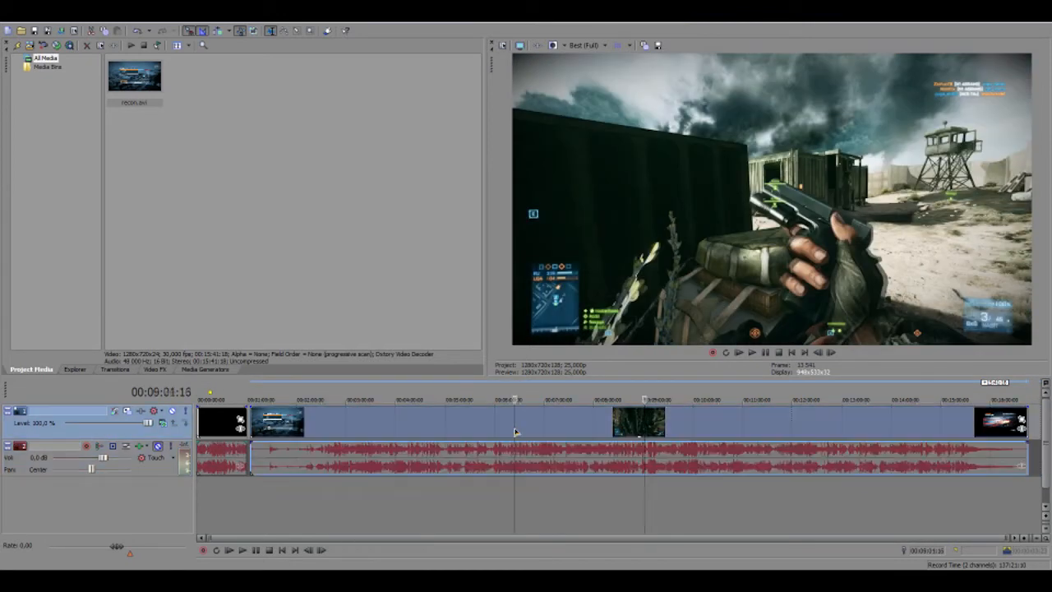
pyautogui.click(516, 432)
pyautogui.click(437, 428)
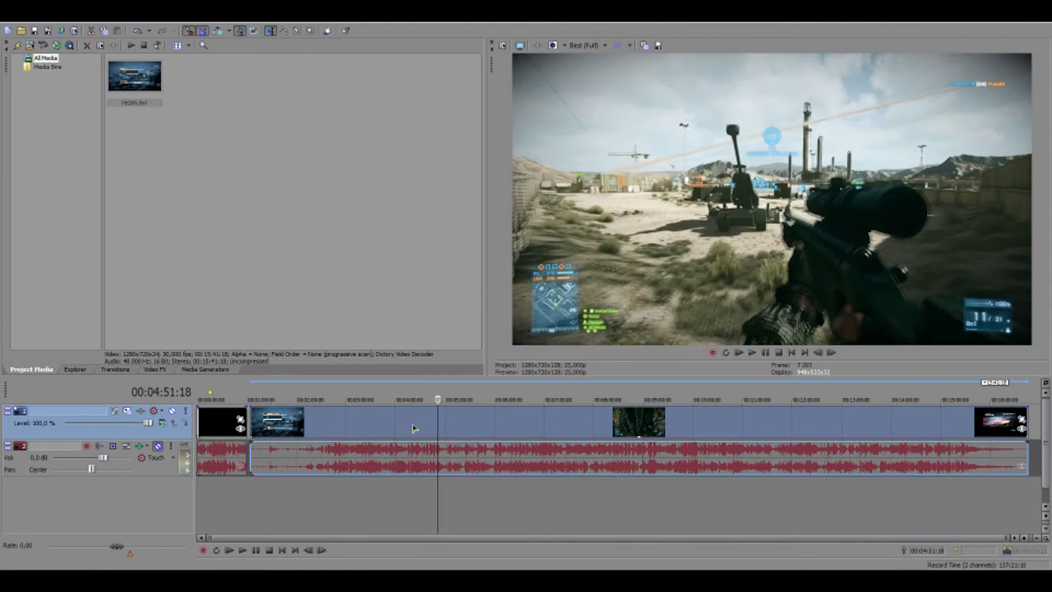
# Review the long recon.avi event's Properties and preview its later frames
pyautogui.rightClick(558, 436)
pyautogui.click(575, 427)
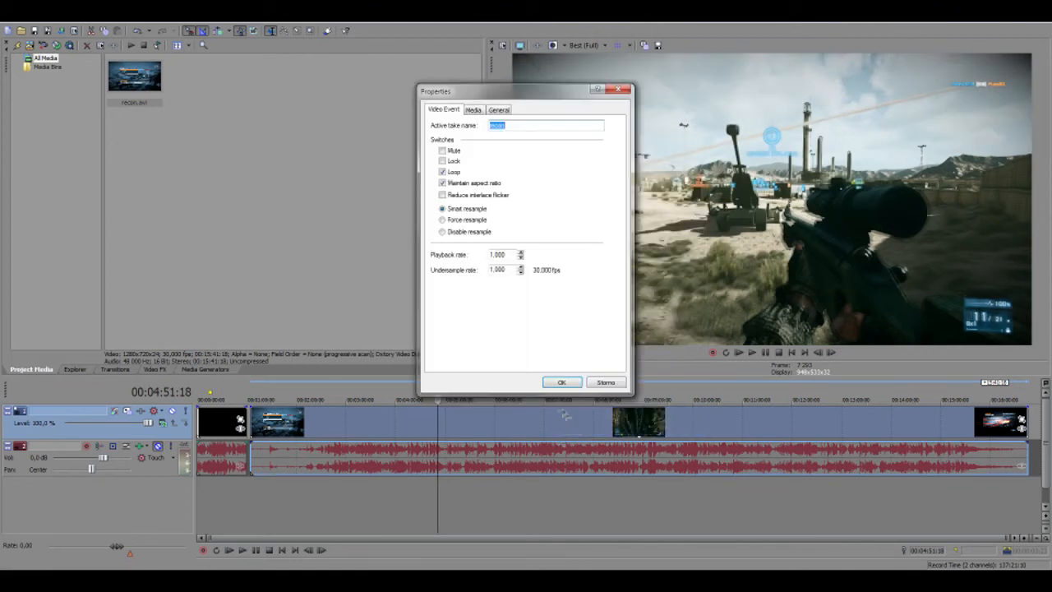
pyautogui.click(562, 382)
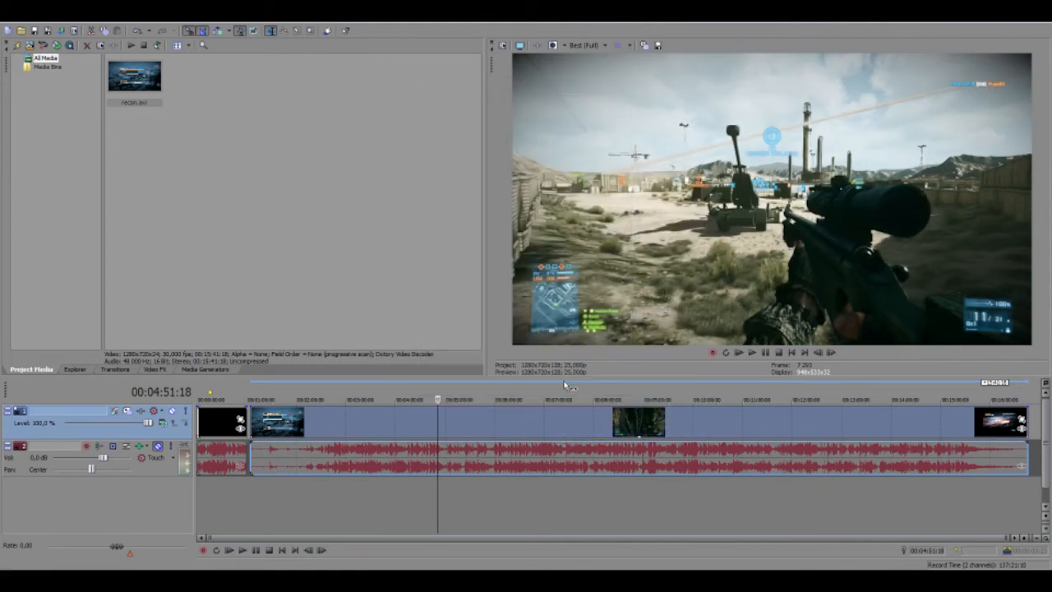
pyautogui.click(579, 385)
pyautogui.click(755, 424)
pyautogui.rightClick(658, 421)
pyautogui.click(710, 416)
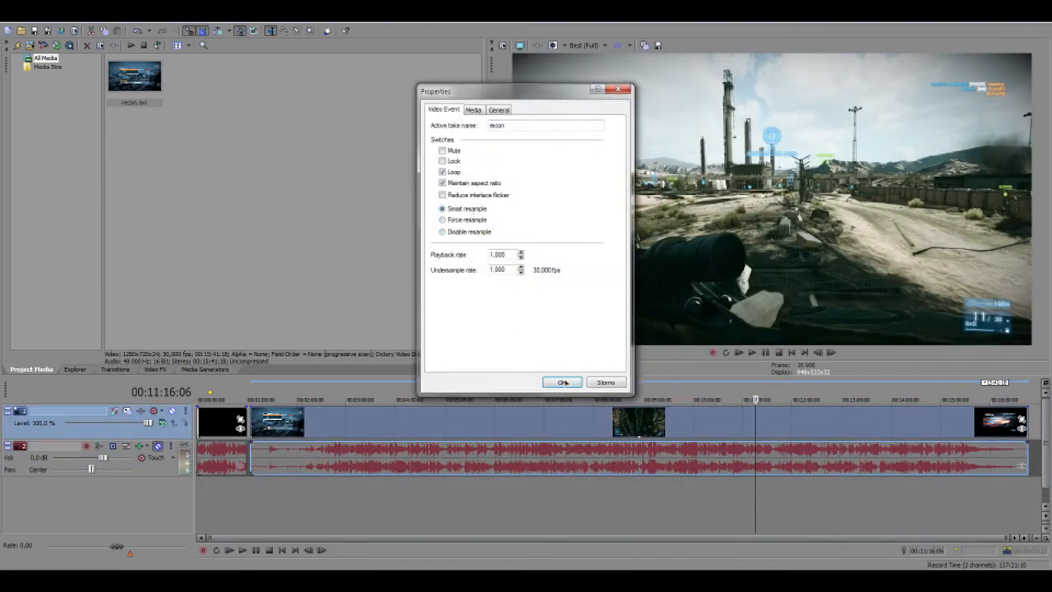
pyautogui.click(565, 382)
# Delete the long recon event, unmute the audio track, and preview the trimmed clip
pyautogui.click(562, 429)
pyautogui.press('Delete')
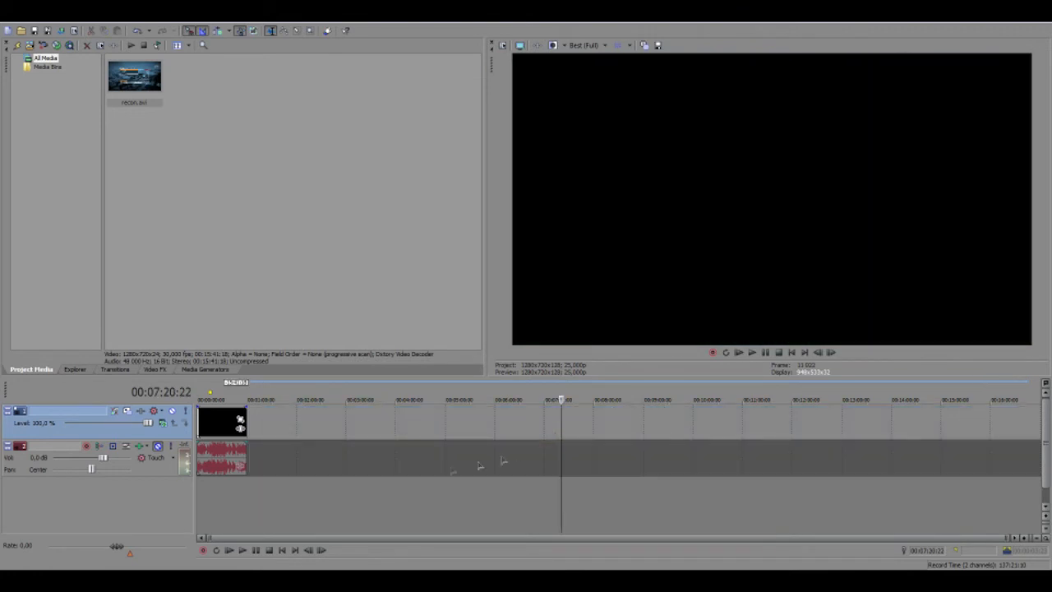
pyautogui.click(158, 447)
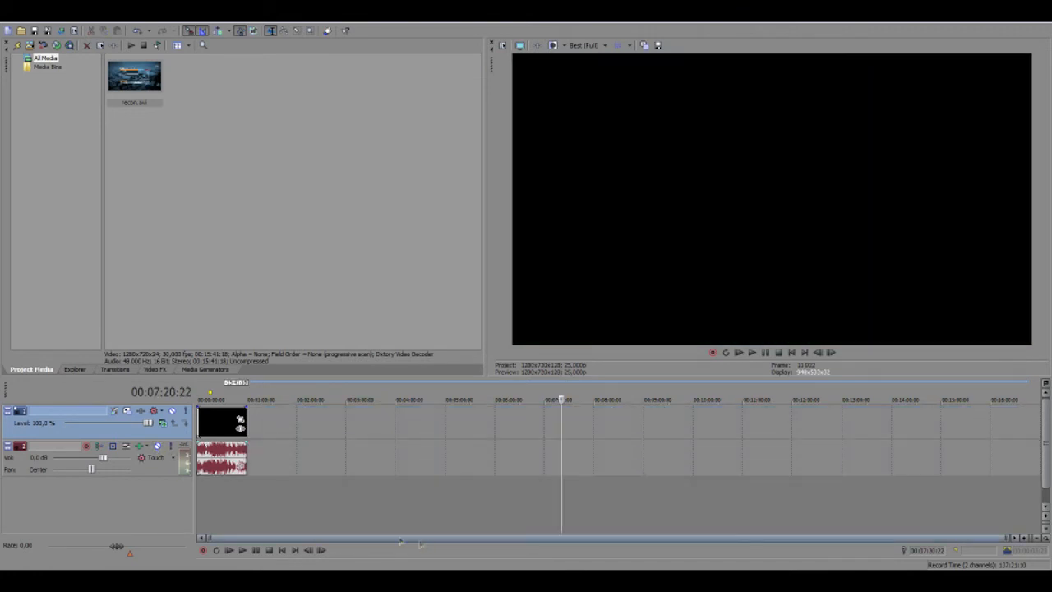
pyautogui.click(200, 466)
pyautogui.scroll(5, 212, 470)
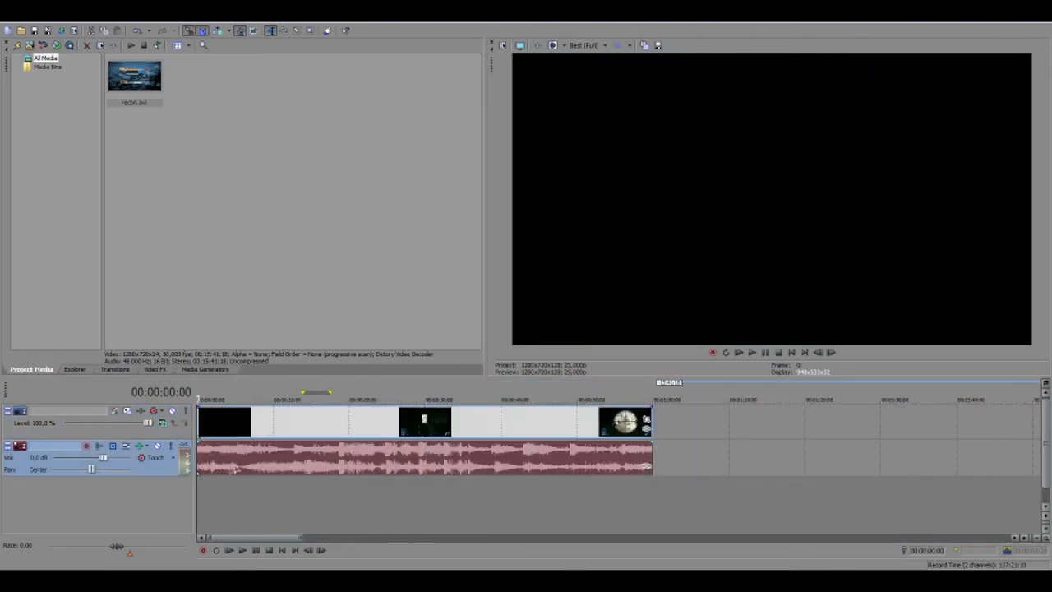
pyautogui.click(318, 464)
# Try the audio track volume at -9.3 and 3,9 dB, then reset it to 0,0 dB
pyautogui.click(418, 458)
pyautogui.click(537, 466)
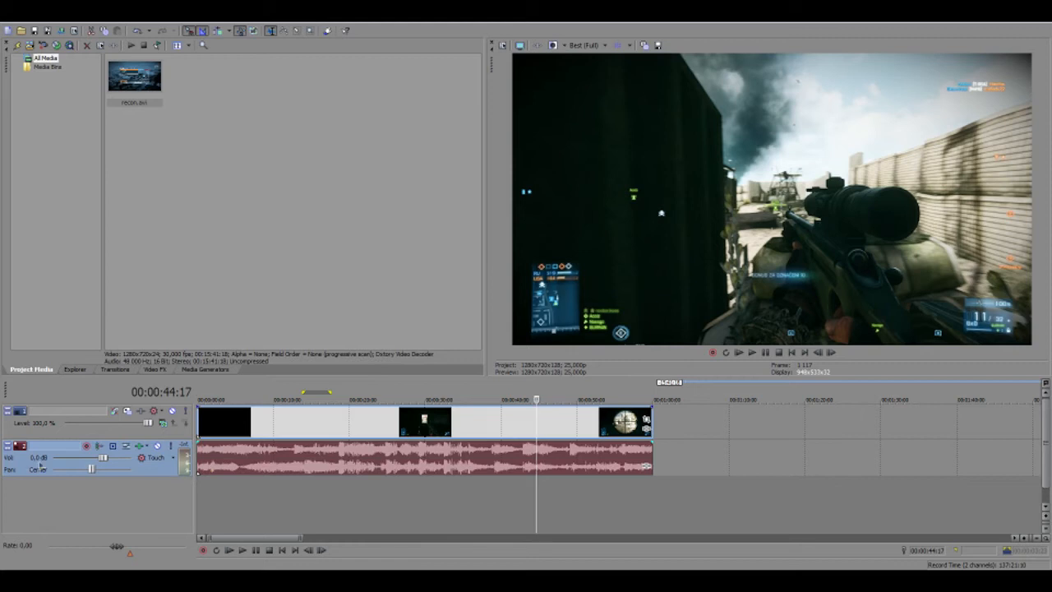
pyautogui.moveTo(90, 459); pyautogui.dragTo(77, 465)
pyautogui.moveTo(78, 462); pyautogui.dragTo(126, 467)
pyautogui.doubleClick(123, 462)
# Select the recon.avi events and set the loop region to the full project, 00:00:00:00–00:01:00:00
pyautogui.click(444, 426)
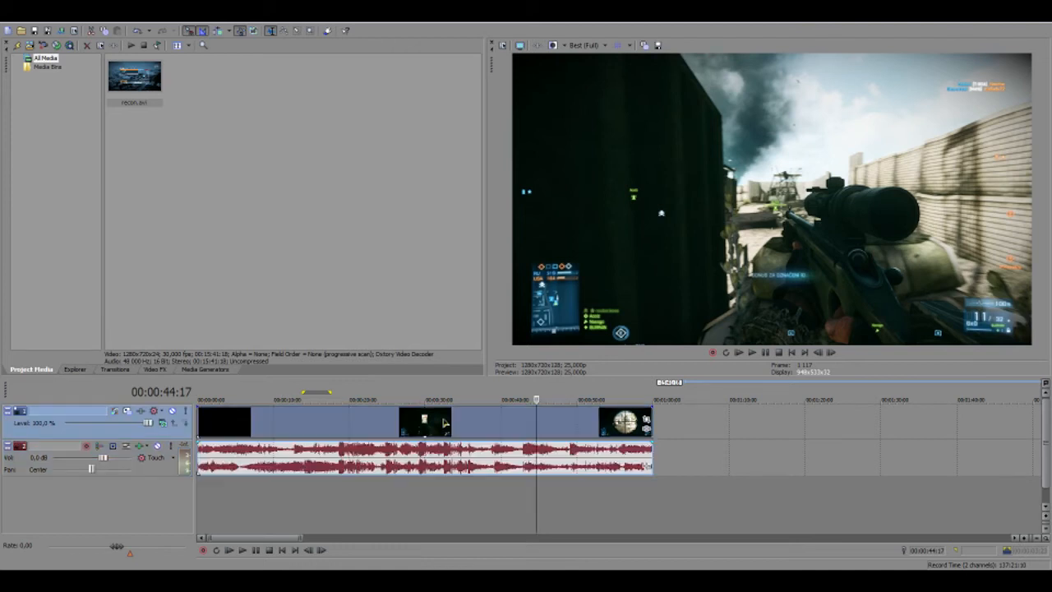
pyautogui.click(343, 427)
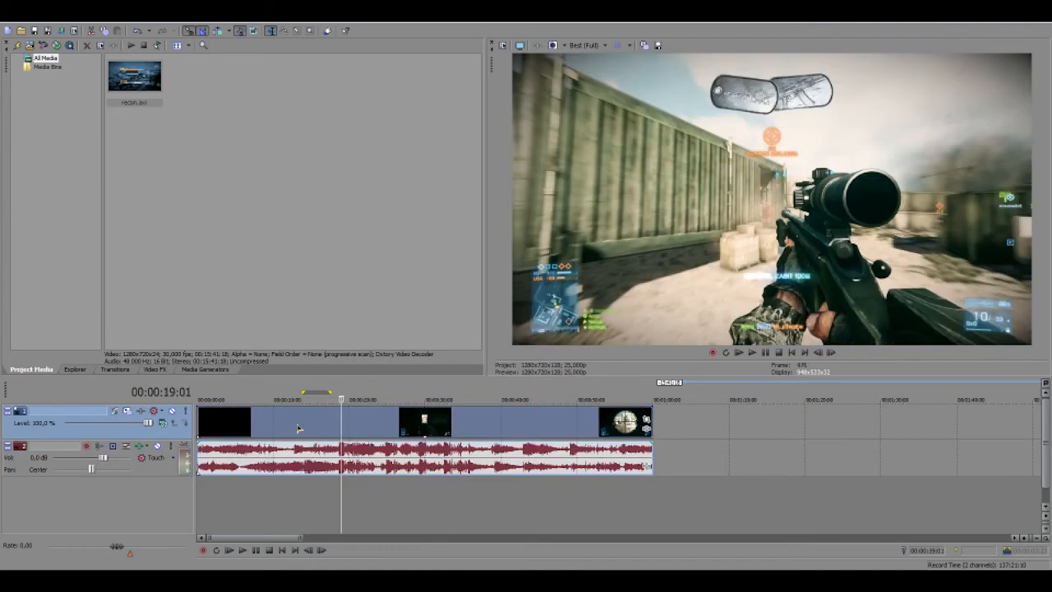
pyautogui.doubleClick(345, 499)
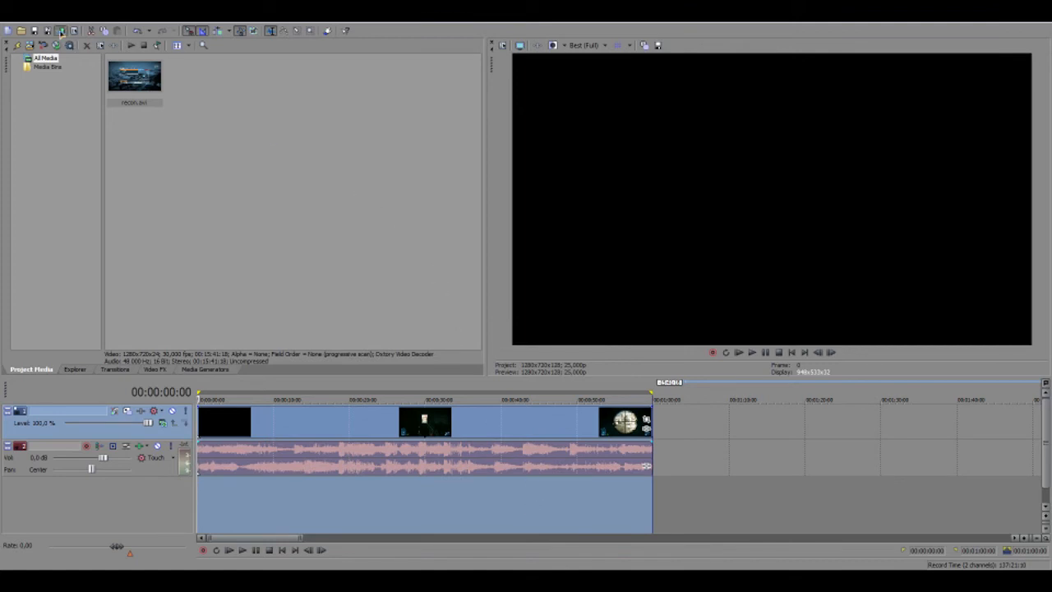
# Render As with the Sony AVC 720p Youtube template (1280x720, 25 fps) and open Customize Template
pyautogui.click(60, 31)
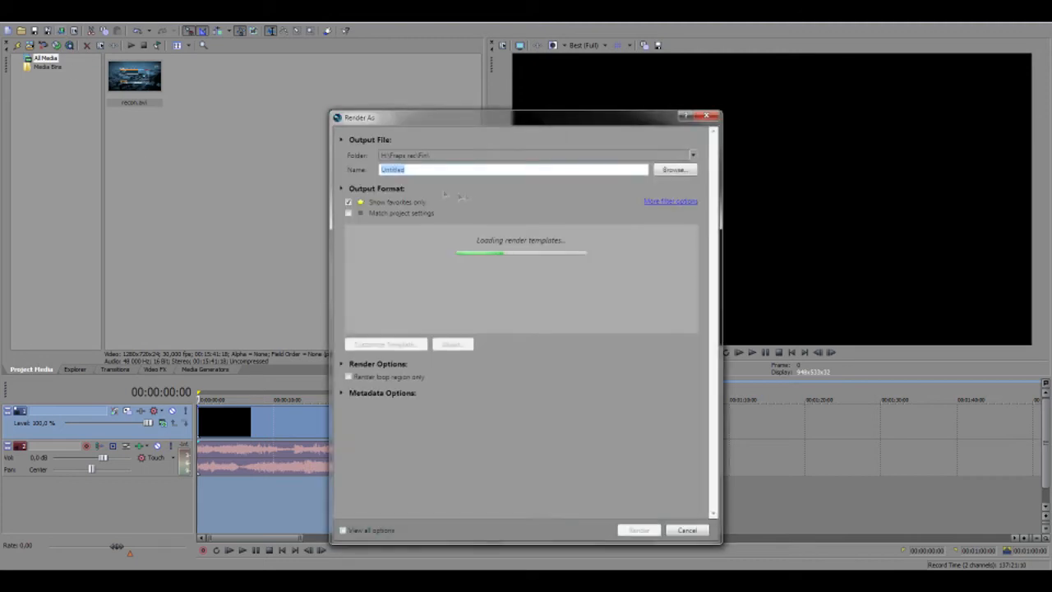
pyautogui.click(424, 239)
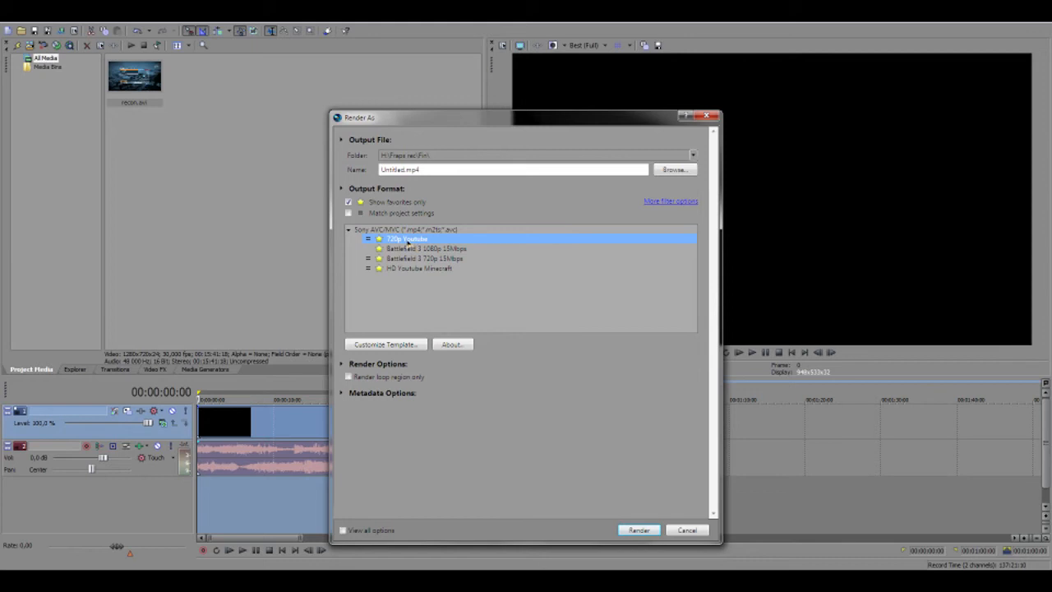
pyautogui.click(415, 344)
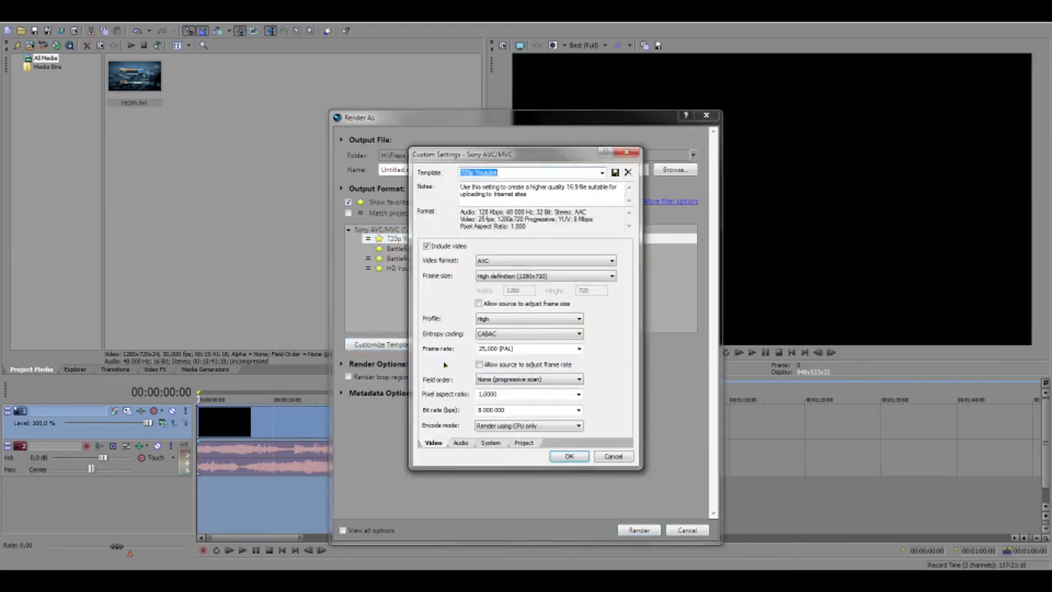
pyautogui.click(613, 458)
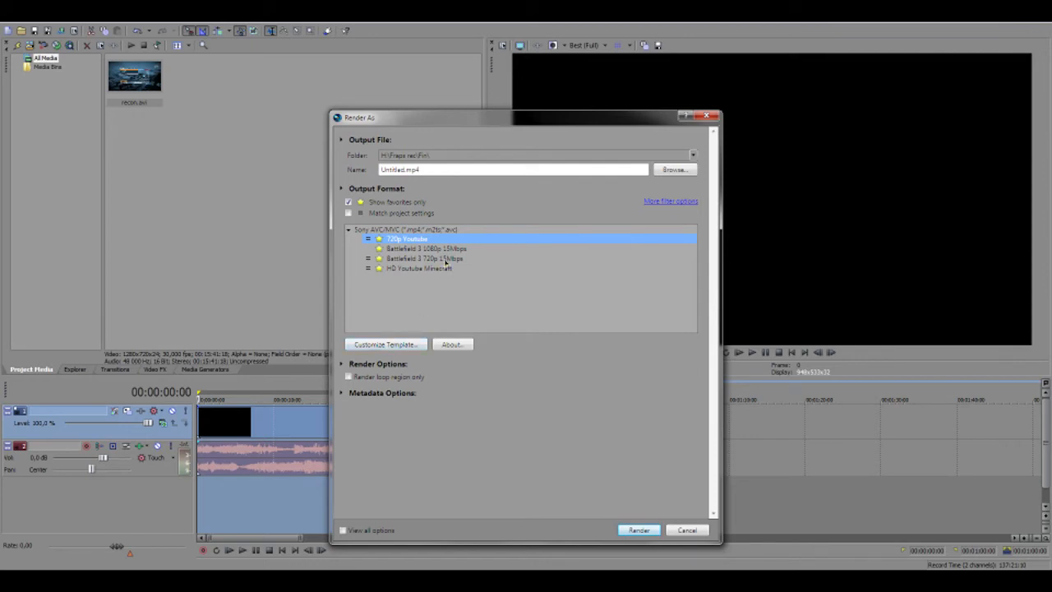
pyautogui.click(398, 346)
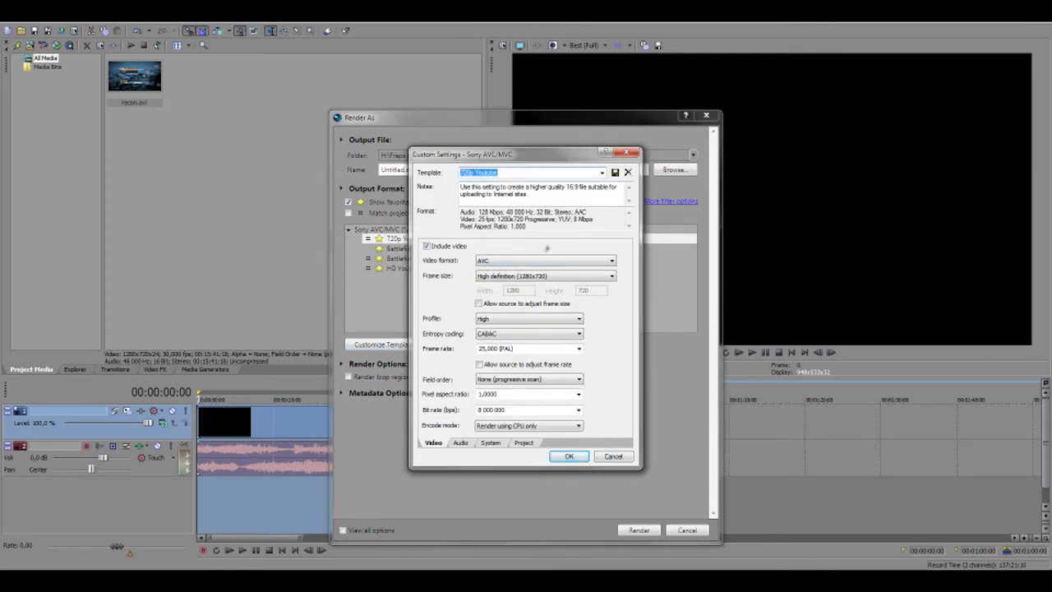
pyautogui.click(616, 457)
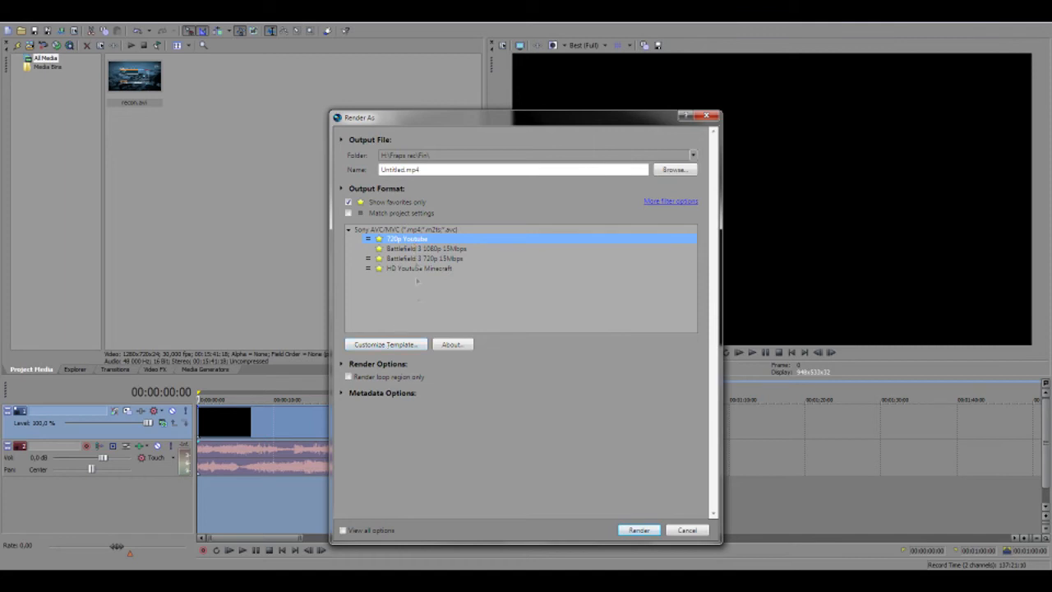
pyautogui.click(416, 345)
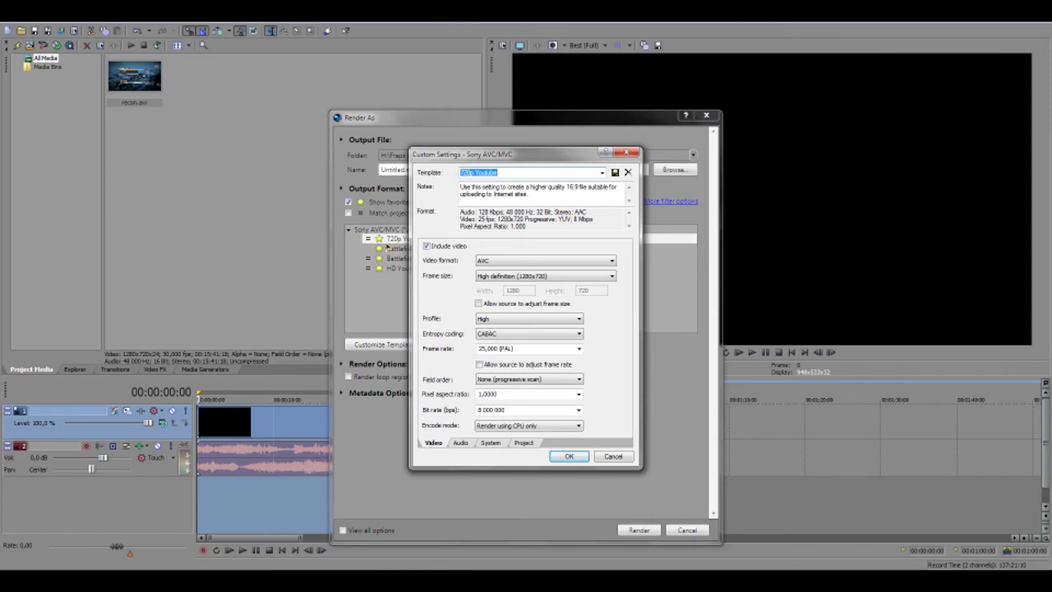
pyautogui.moveTo(497, 153)
pyautogui.mouseDown()
pyautogui.moveTo(666, 171)
pyautogui.moveTo(437, 242)
pyautogui.moveTo(520, 309)
pyautogui.moveTo(484, 170)
pyautogui.mouseUp()
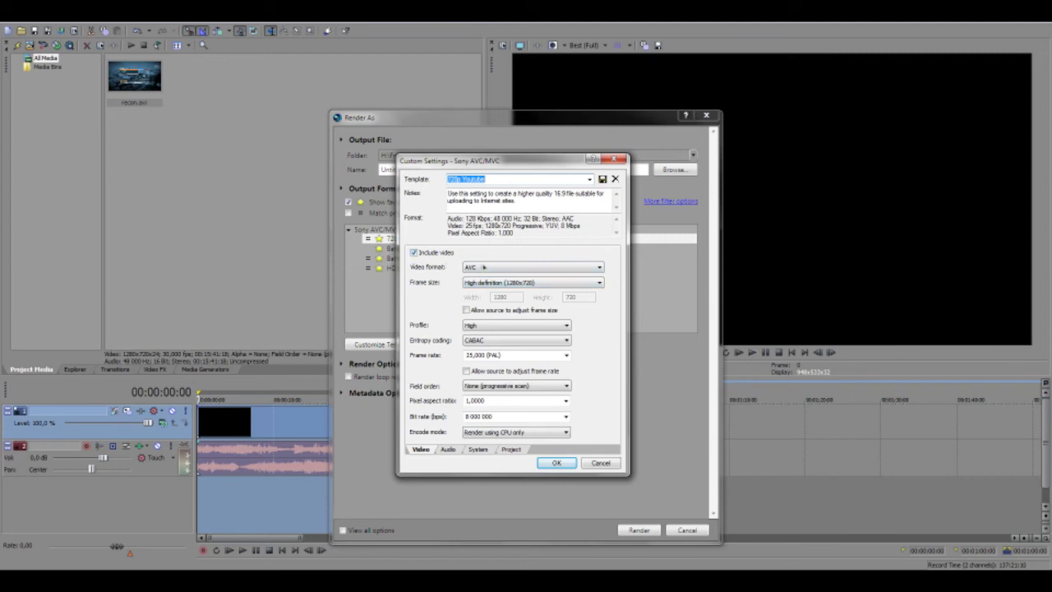
pyautogui.click(506, 271)
pyautogui.click(505, 278)
pyautogui.click(530, 286)
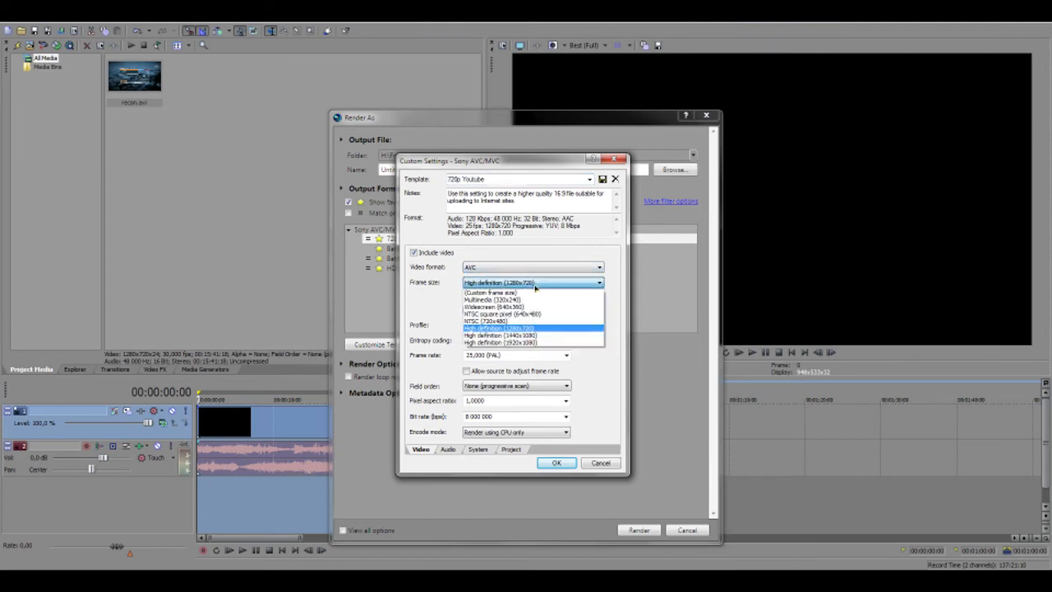
pyautogui.click(538, 333)
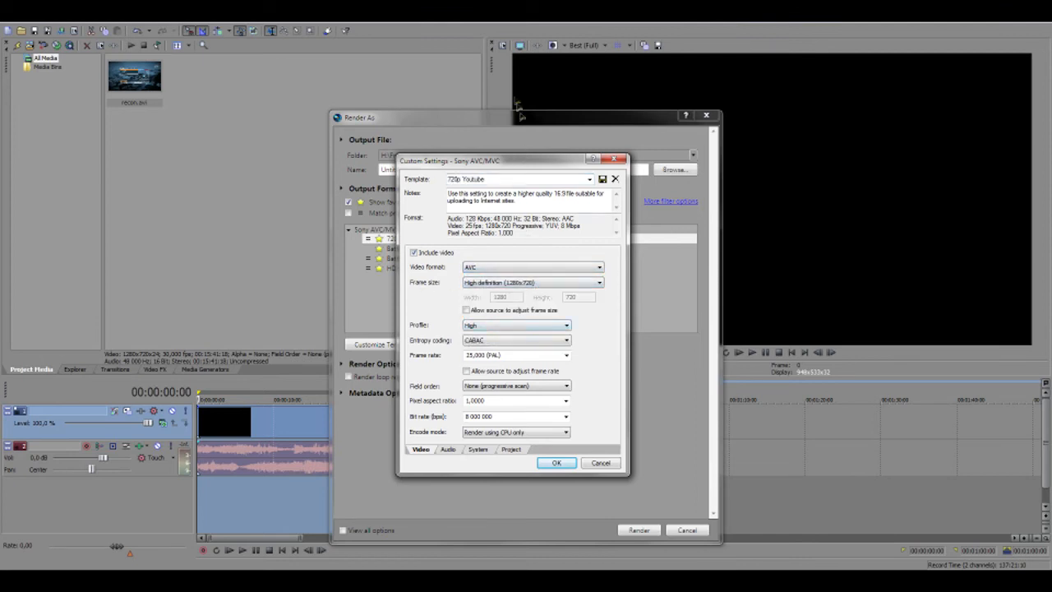